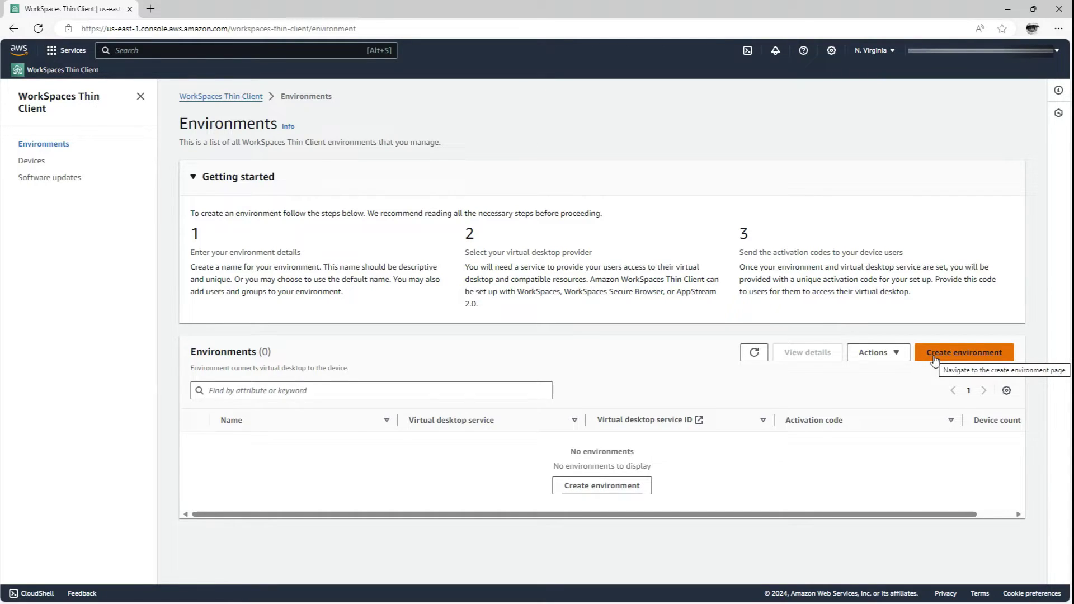
Begin a new environment from the empty Environments list with Create environment.
{"action": "left_click", "coordinate": [934, 360]}
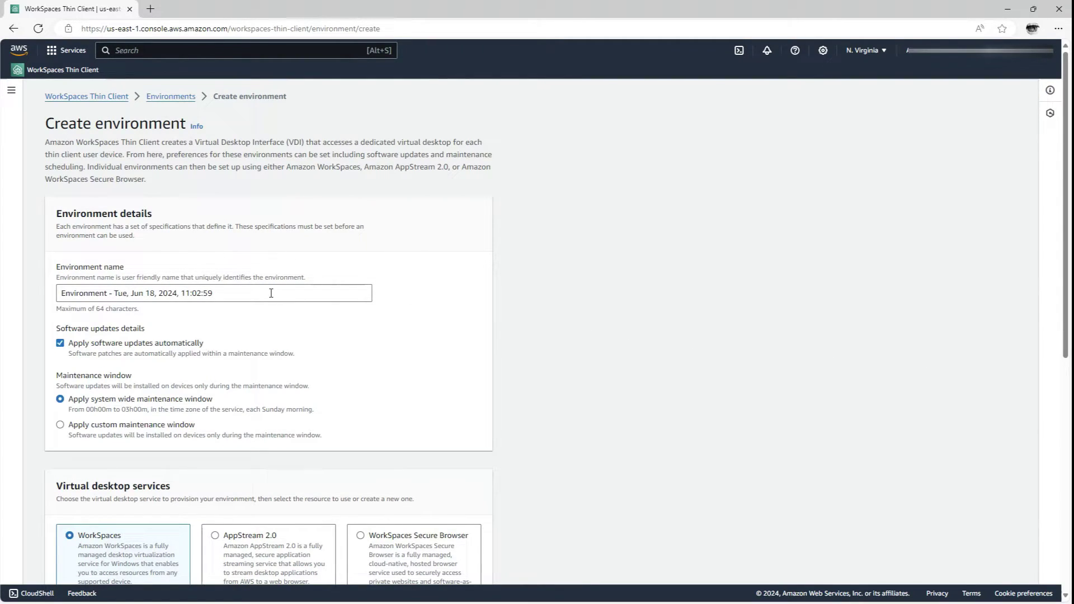
Create the kalon-thin-client-demo-workspaces WorkSpaces environment on the olympus.local directory (d-90676b2bcf).
{"action": "left_click_drag", "start_coordinate": [271, 293], "coordinate": [64, 287]}
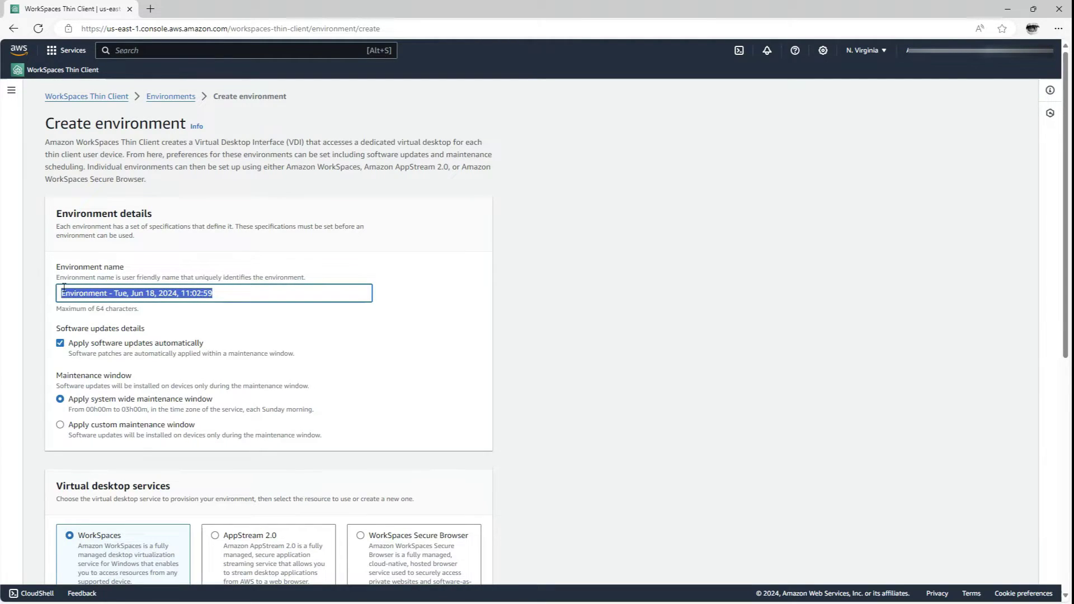
{"action": "type", "text": "kalon-"}
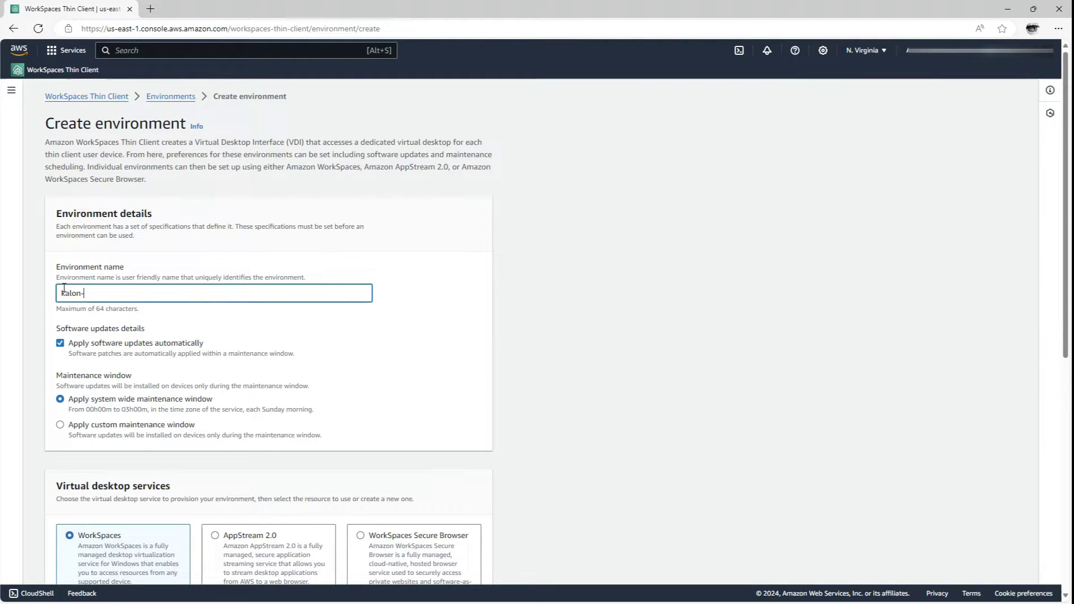
{"action": "type", "text": "thin-client-demo-workspaces"}
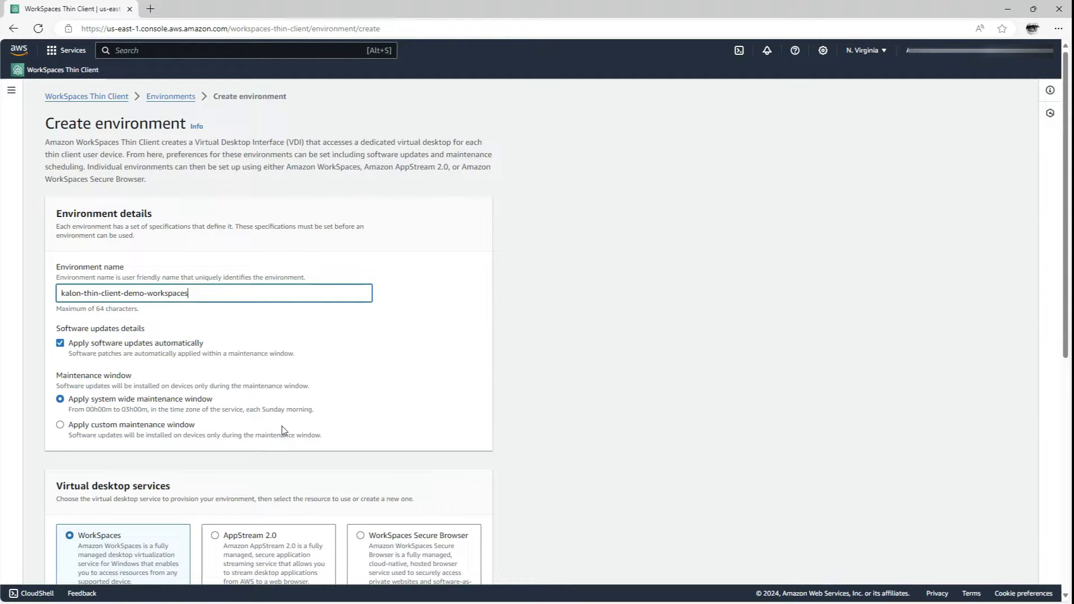
{"action": "scroll", "coordinate": [282, 430], "scroll_direction": "down", "scroll_amount": 5}
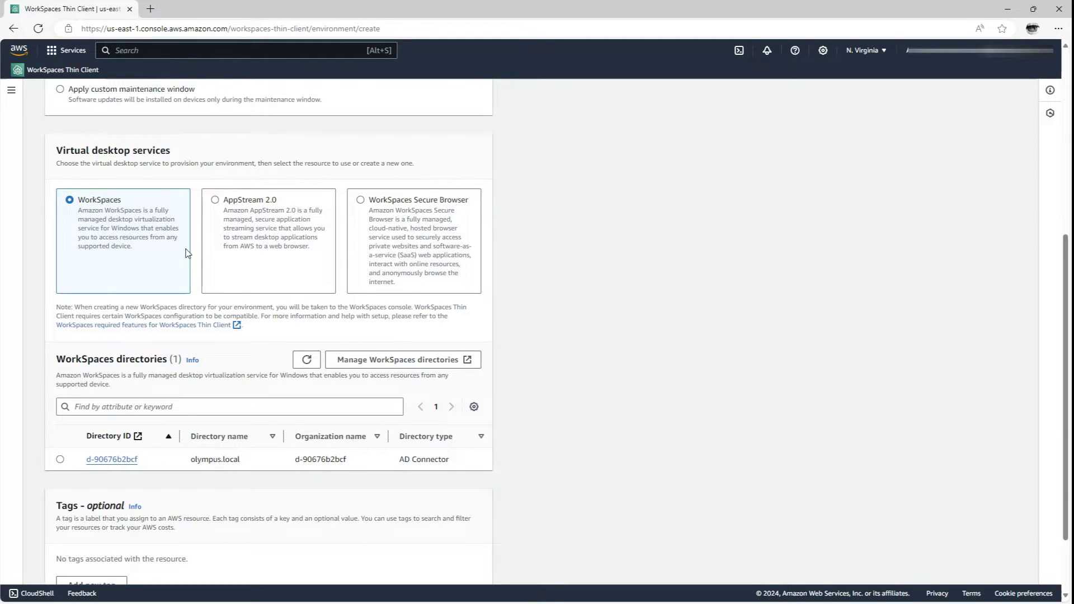
{"action": "scroll", "coordinate": [188, 253], "scroll_direction": "down", "scroll_amount": 2}
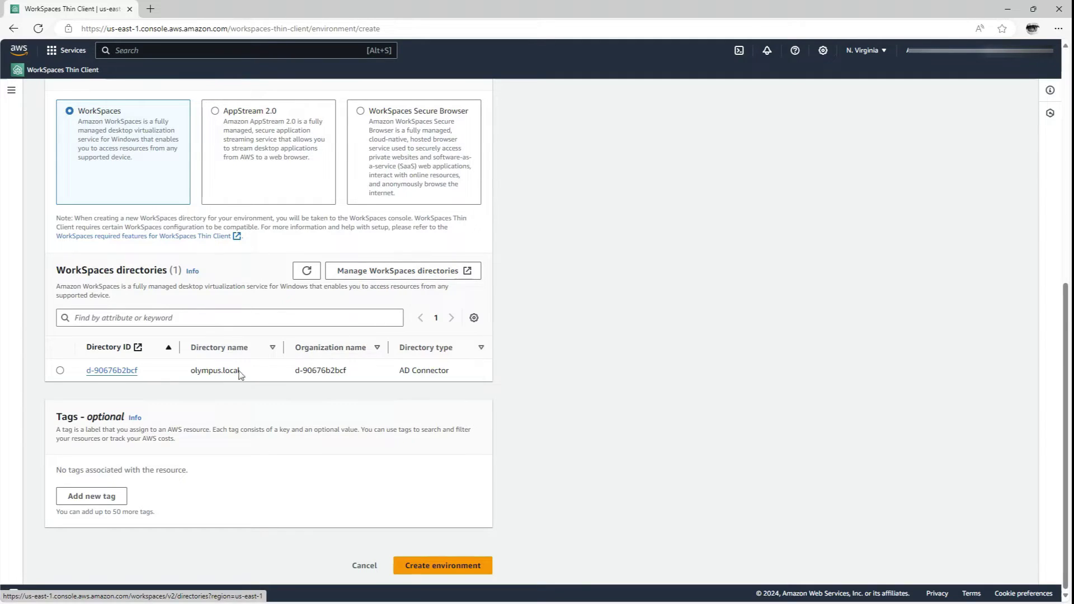
{"action": "left_click", "coordinate": [60, 371]}
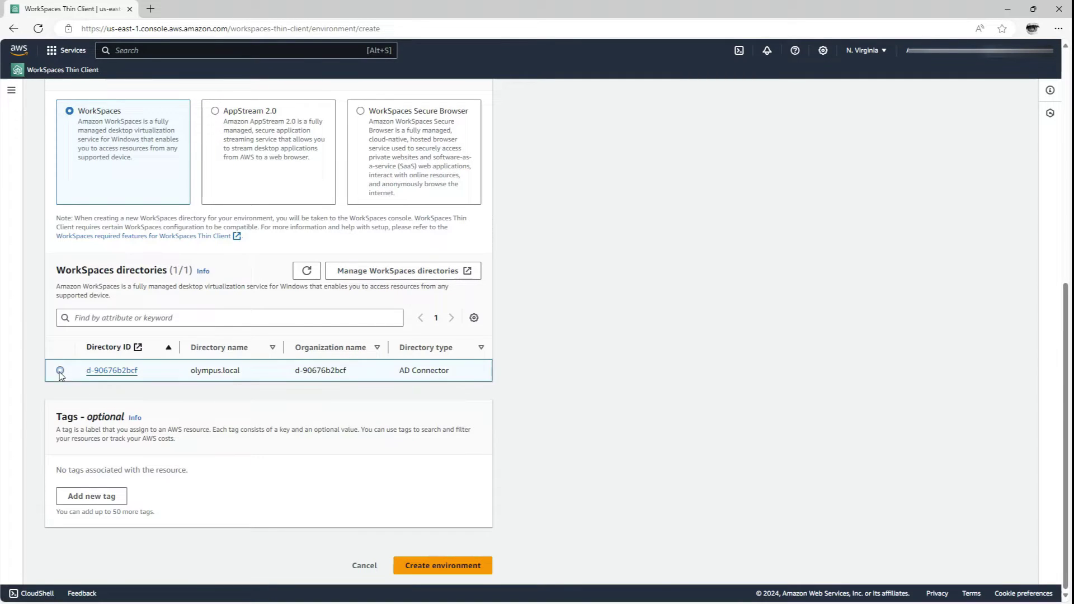
{"action": "left_click", "coordinate": [453, 570]}
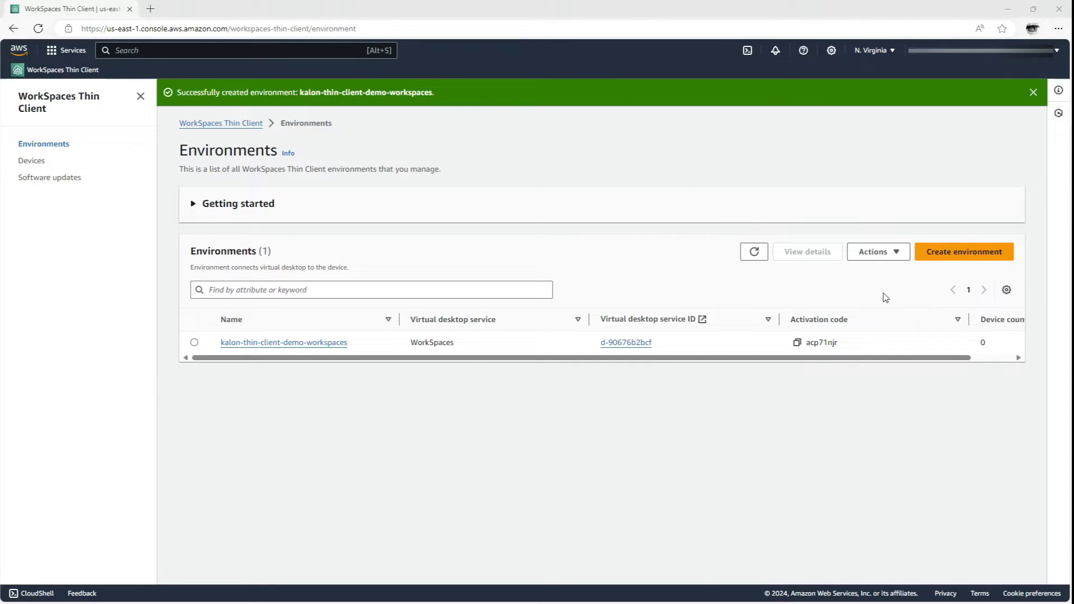
{"action": "left_click", "coordinate": [965, 253]}
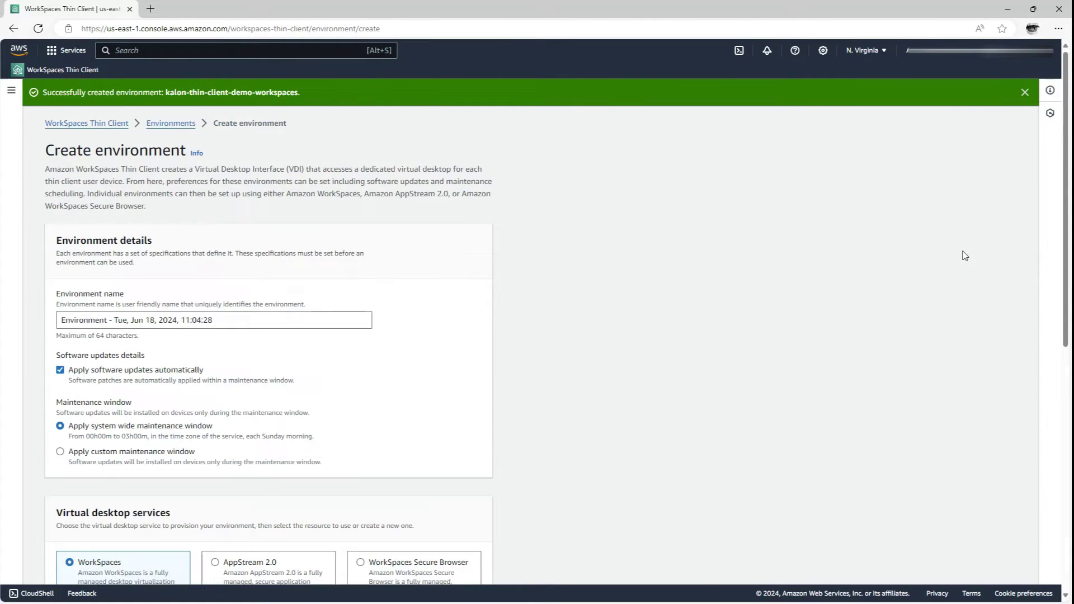
Create kalon-thin-client-demo-appstream20 as an AppStream 2.0 environment on stack Olympus_AS2_Prod with an IdP login URL.
{"action": "left_click", "coordinate": [287, 323]}
{"action": "left_click_drag", "start_coordinate": [214, 320], "coordinate": [58, 320]}
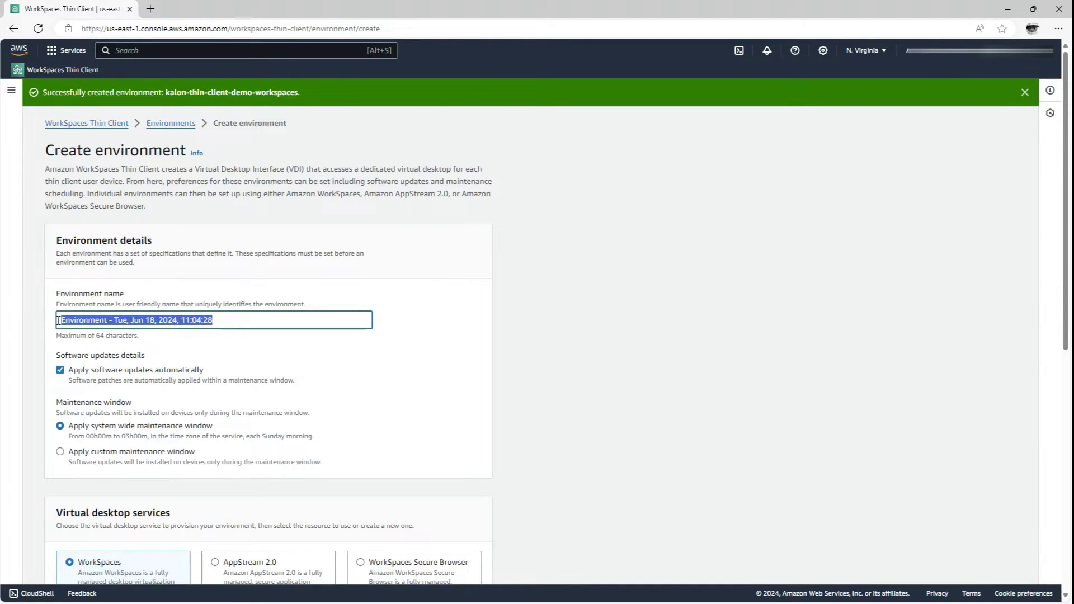
{"action": "type", "text": "kalon-th"}
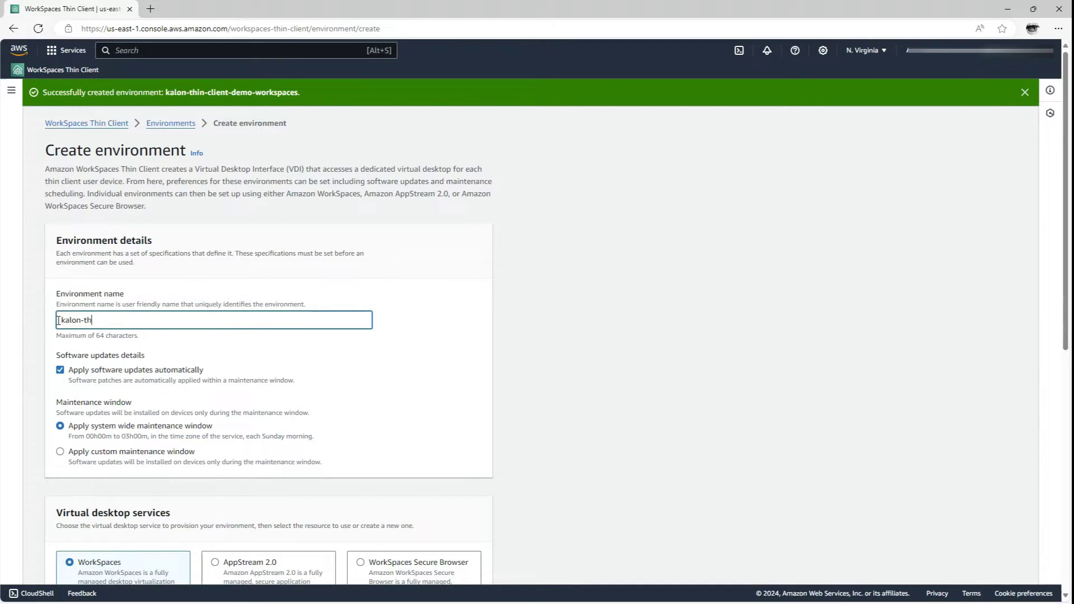
{"action": "type", "text": "in-client-demo-appstream20"}
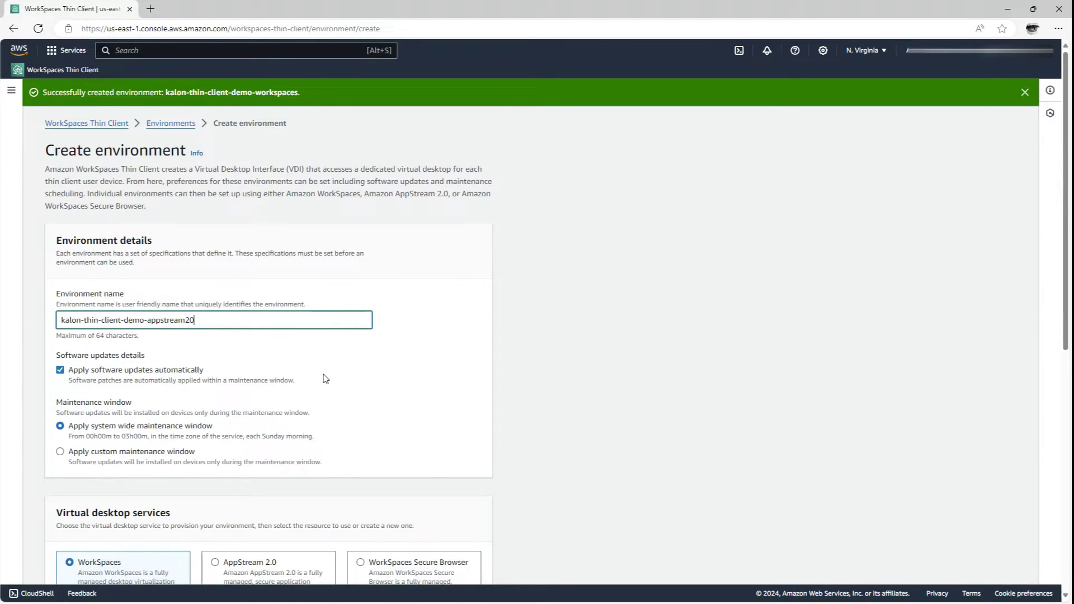
{"action": "scroll", "coordinate": [324, 440], "scroll_direction": "down", "scroll_amount": 4}
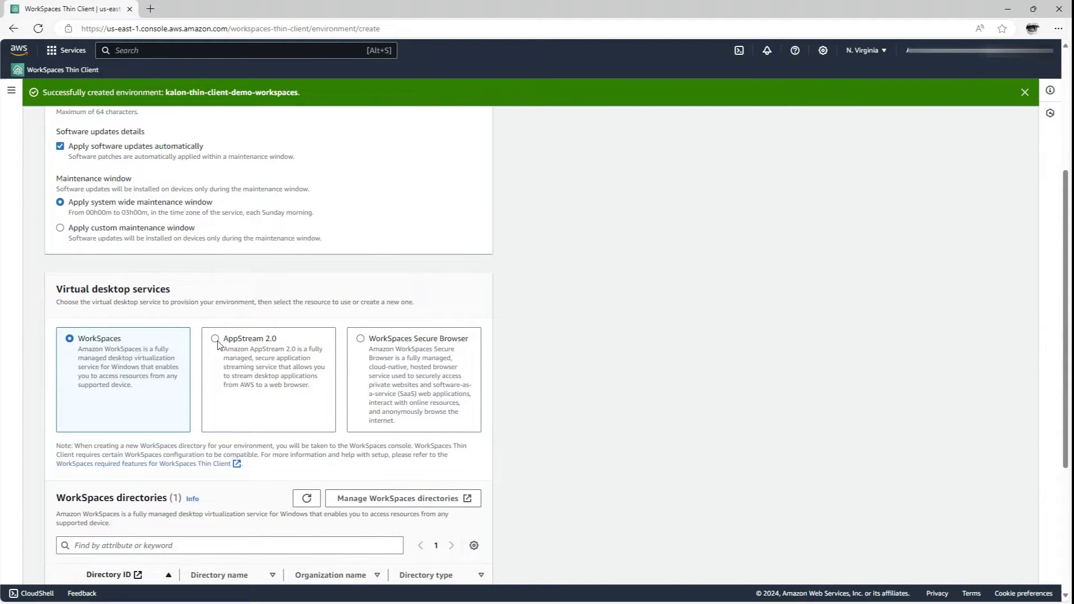
{"action": "scroll", "coordinate": [217, 343], "scroll_direction": "down", "scroll_amount": 2}
{"action": "left_click", "coordinate": [215, 227]}
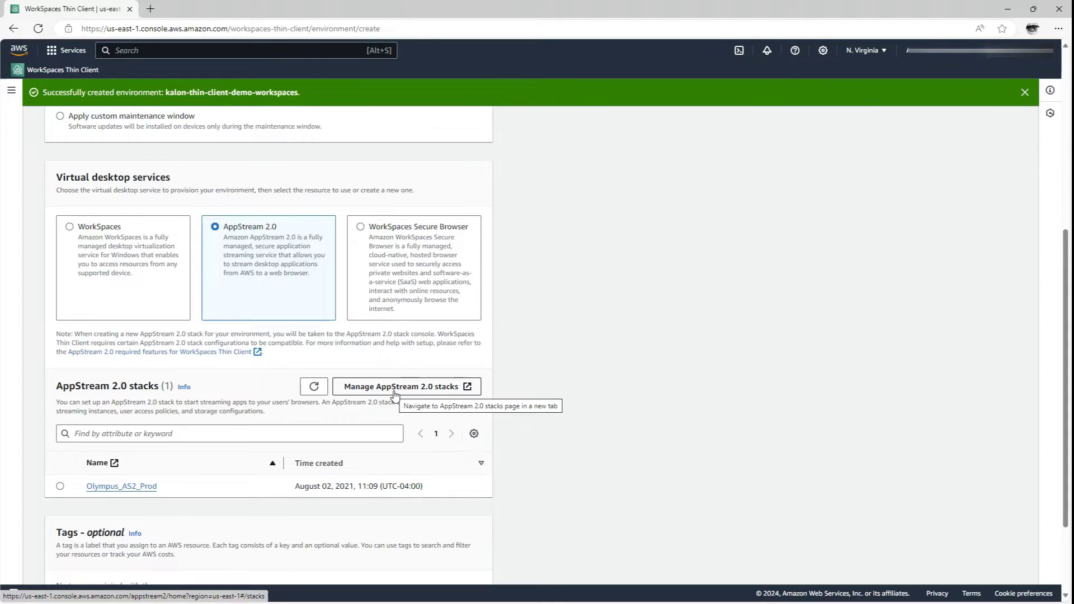
{"action": "left_click", "coordinate": [61, 488]}
{"action": "scroll", "coordinate": [61, 491], "scroll_direction": "down", "scroll_amount": 5}
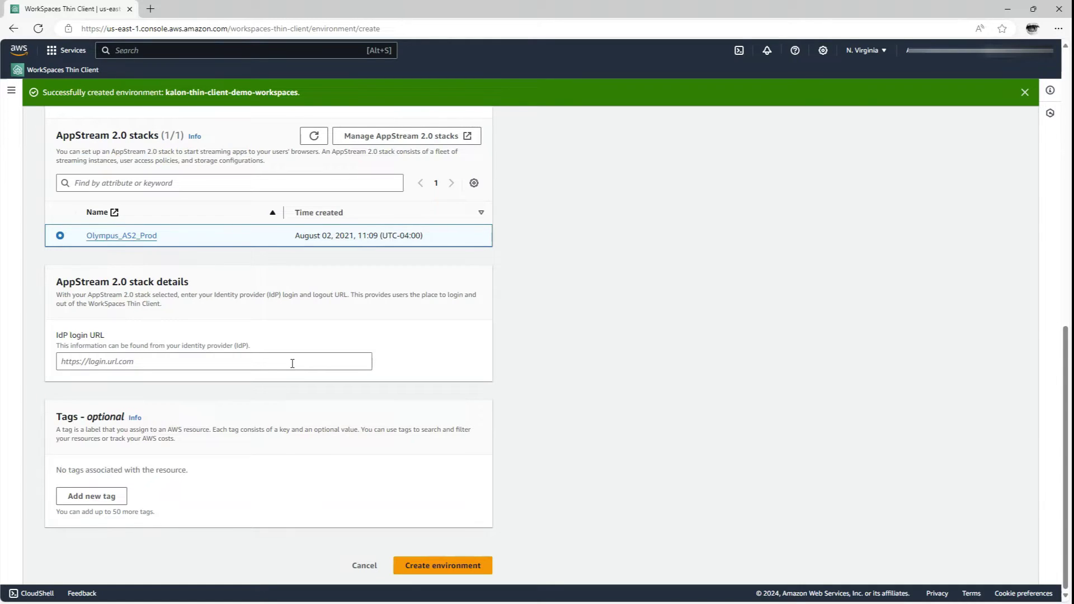
{"action": "left_click", "coordinate": [292, 364]}
{"action": "type", "text": "https://sso."}
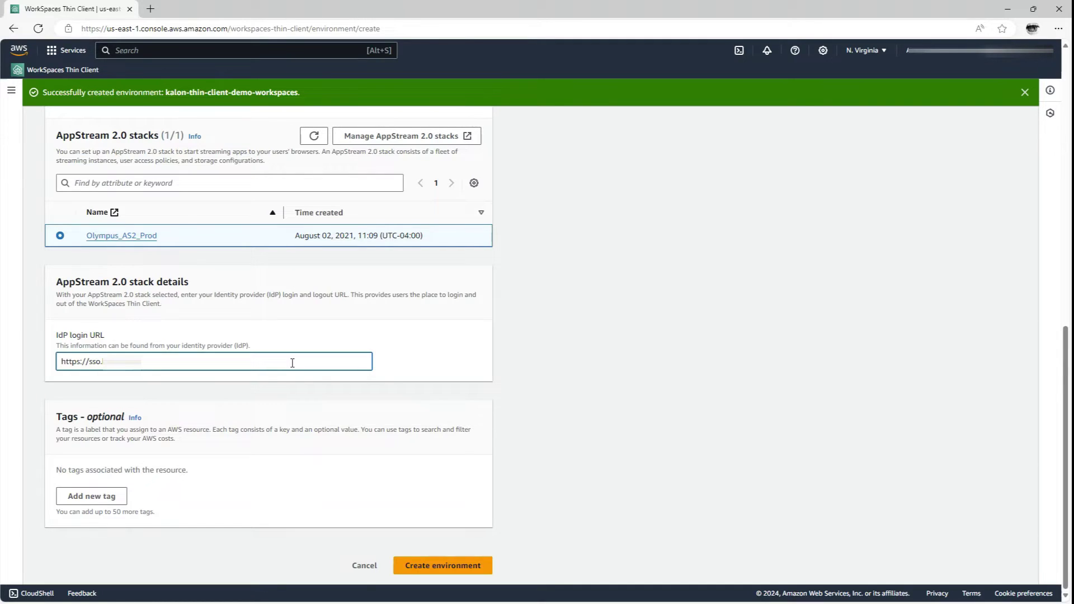
{"action": "type", "text": ".com"}
{"action": "left_click", "coordinate": [409, 566]}
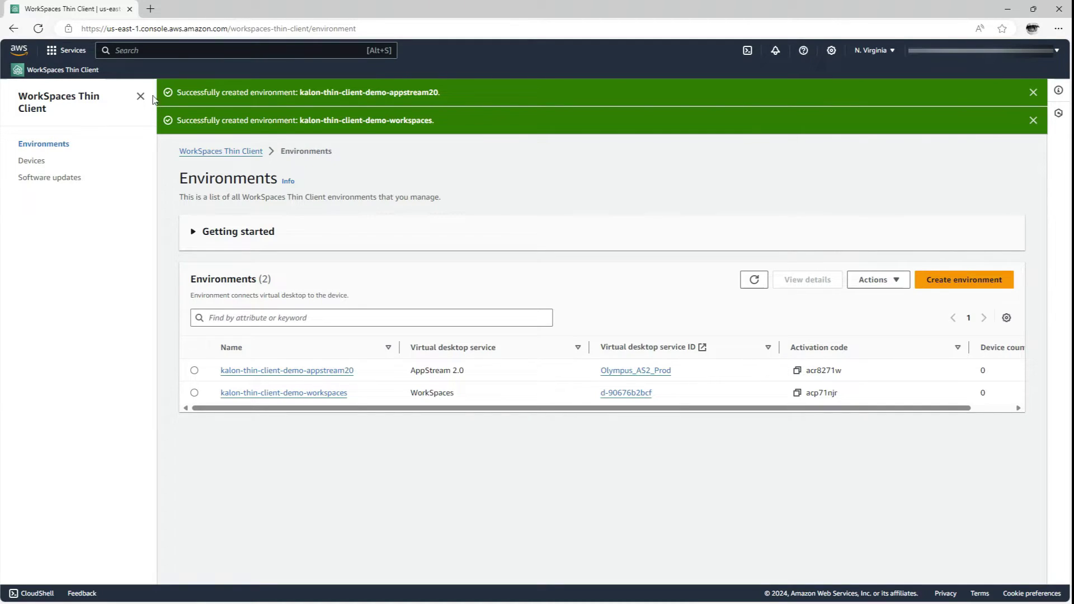
Hide the side navigation and dismiss both environment-created success banners.
{"action": "left_click", "coordinate": [140, 98]}
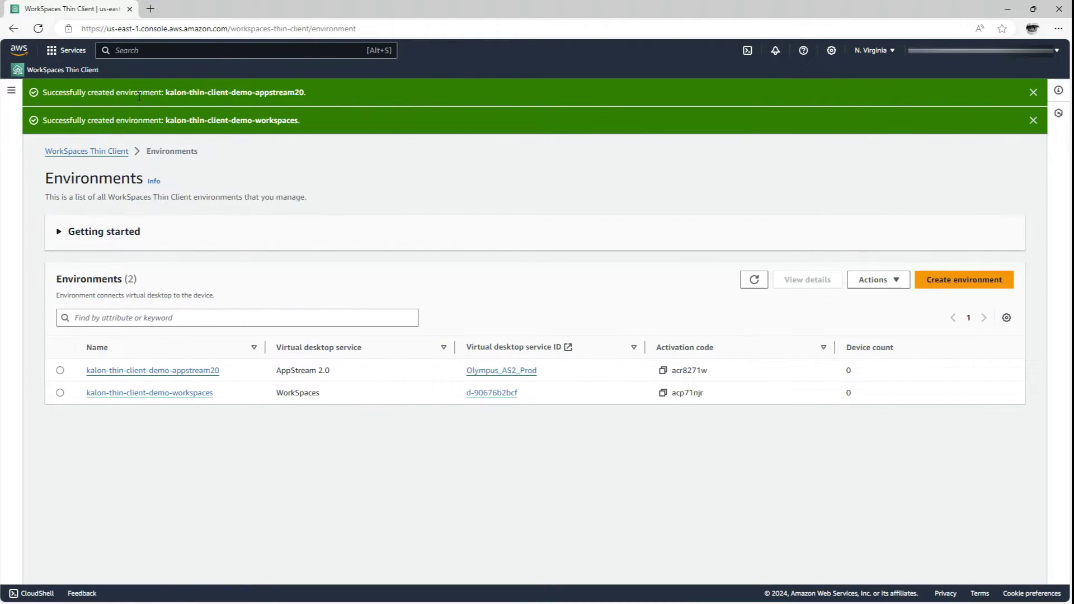
{"action": "left_click", "coordinate": [1033, 93]}
{"action": "left_click", "coordinate": [1034, 92]}
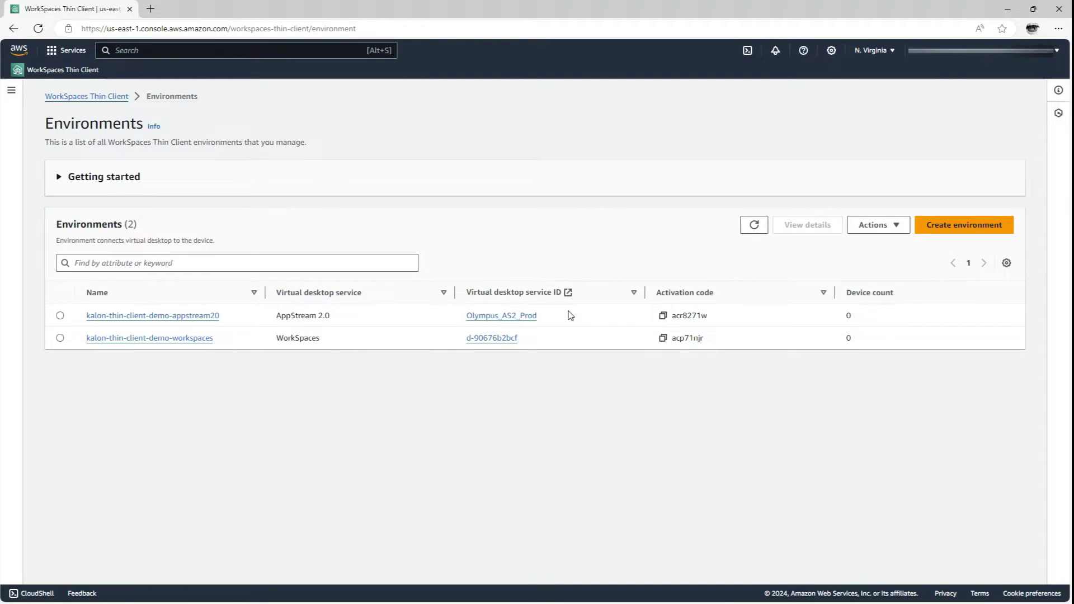
Review the details of kalon-thin-client-demo-workspaces and kalon-thin-client-demo-appstream20, returning to the list each time.
{"action": "left_click", "coordinate": [134, 341]}
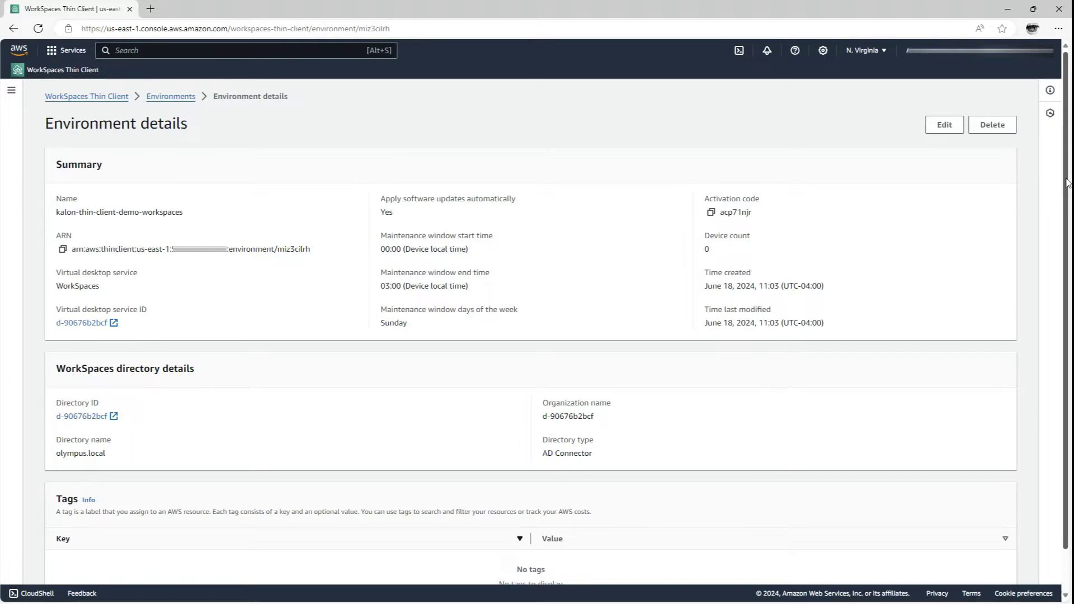
{"action": "key", "text": "alt+Left"}
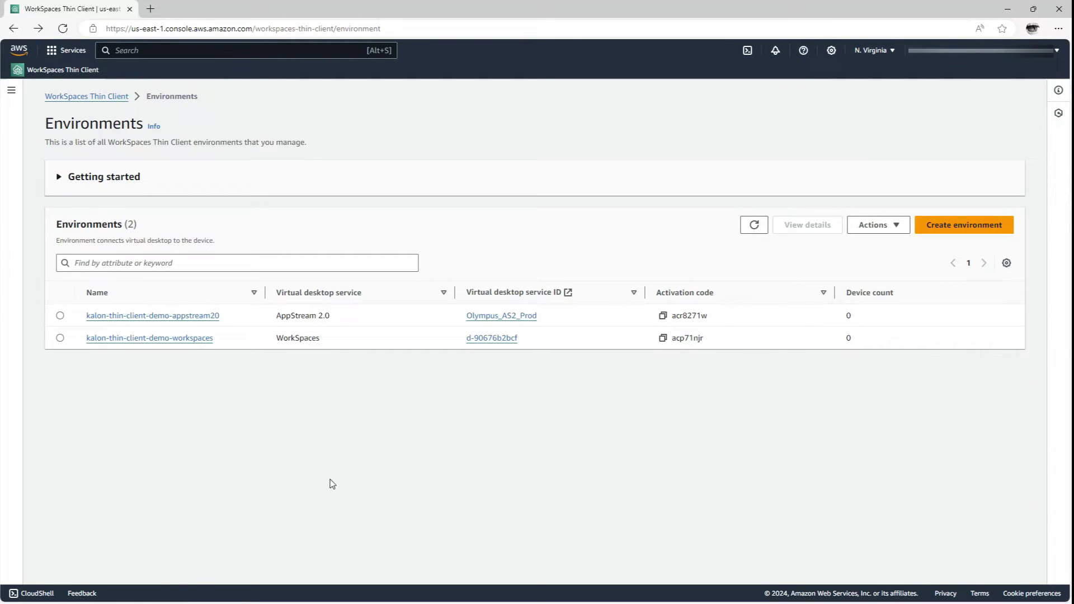
{"action": "left_click", "coordinate": [197, 318]}
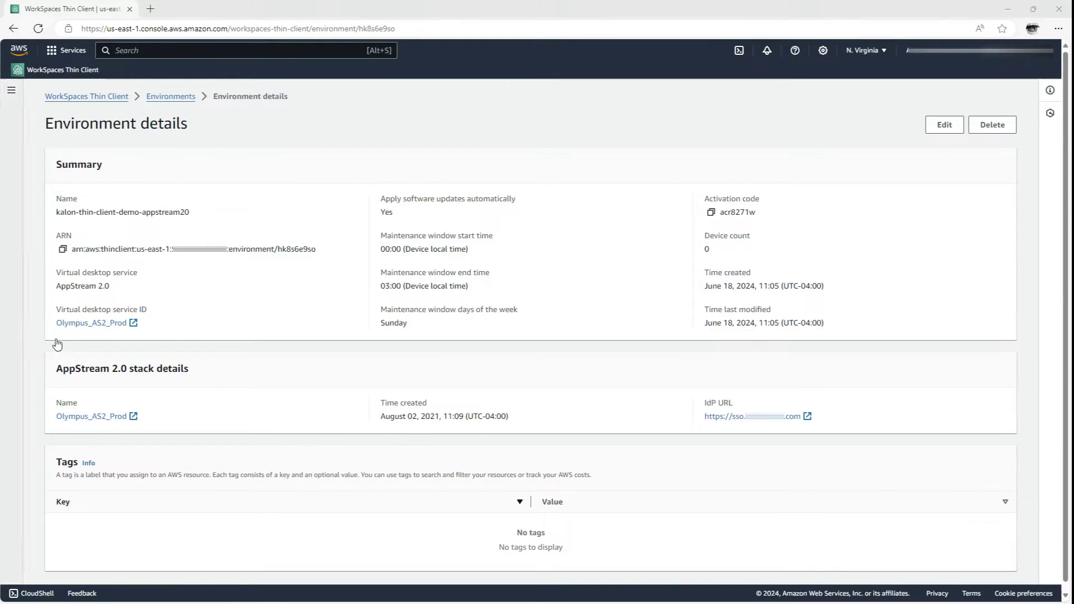
{"action": "key", "text": "alt+Left"}
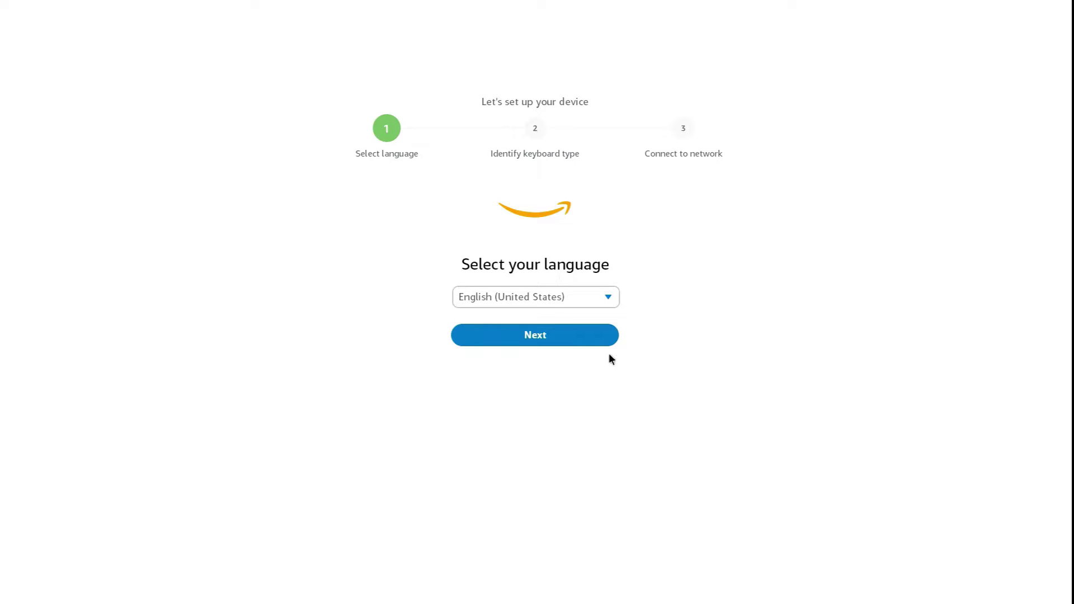
Keep English (United States), identify the US keyboard layout, and connect the device over Ethernet.
{"action": "left_click", "coordinate": [581, 338]}
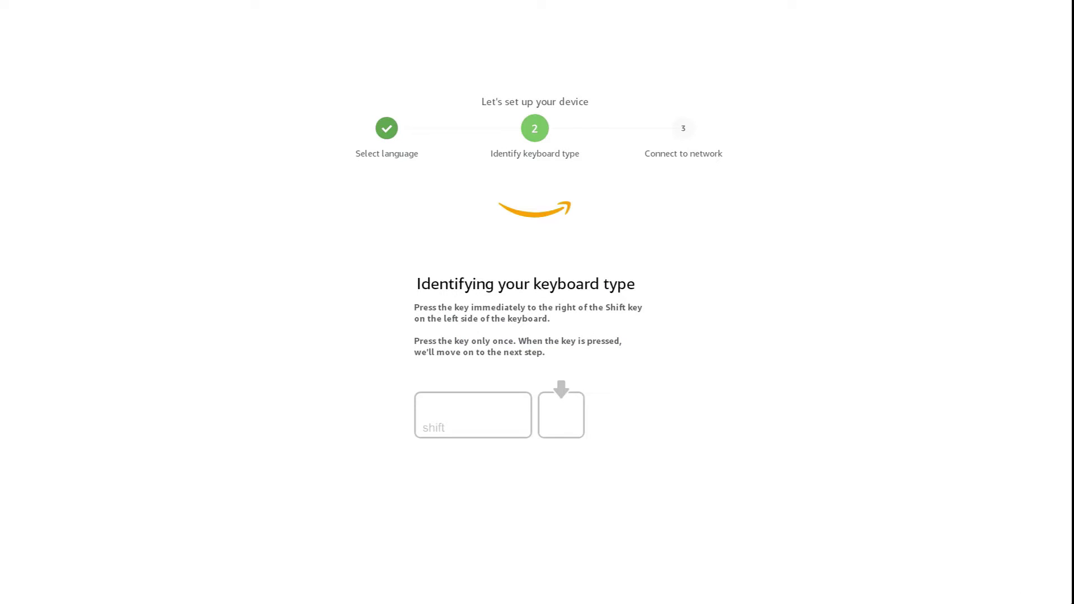
{"action": "key", "text": "z"}
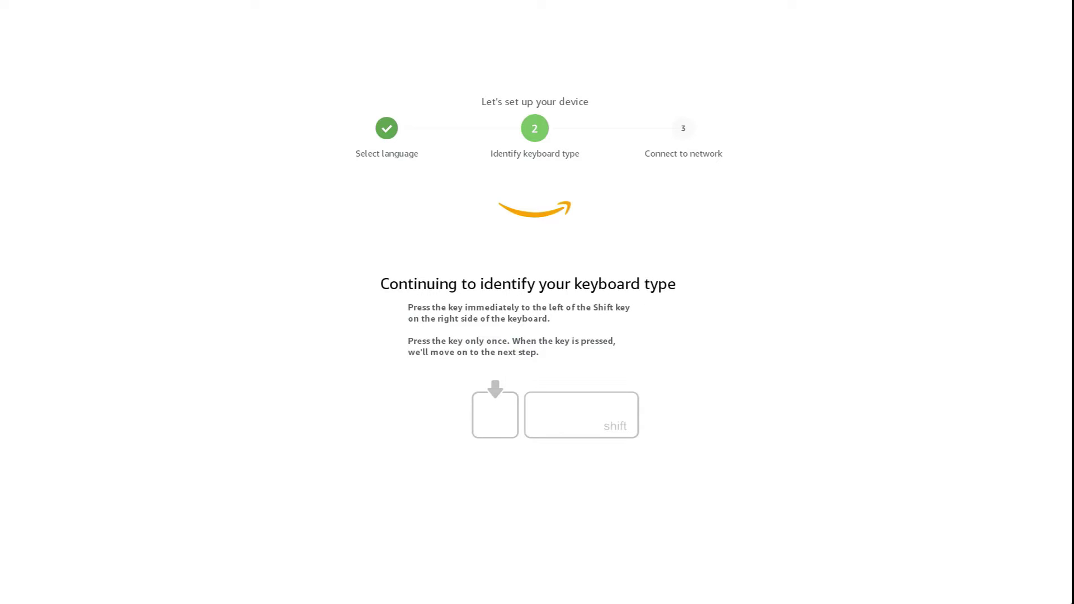
{"action": "key", "text": "slash"}
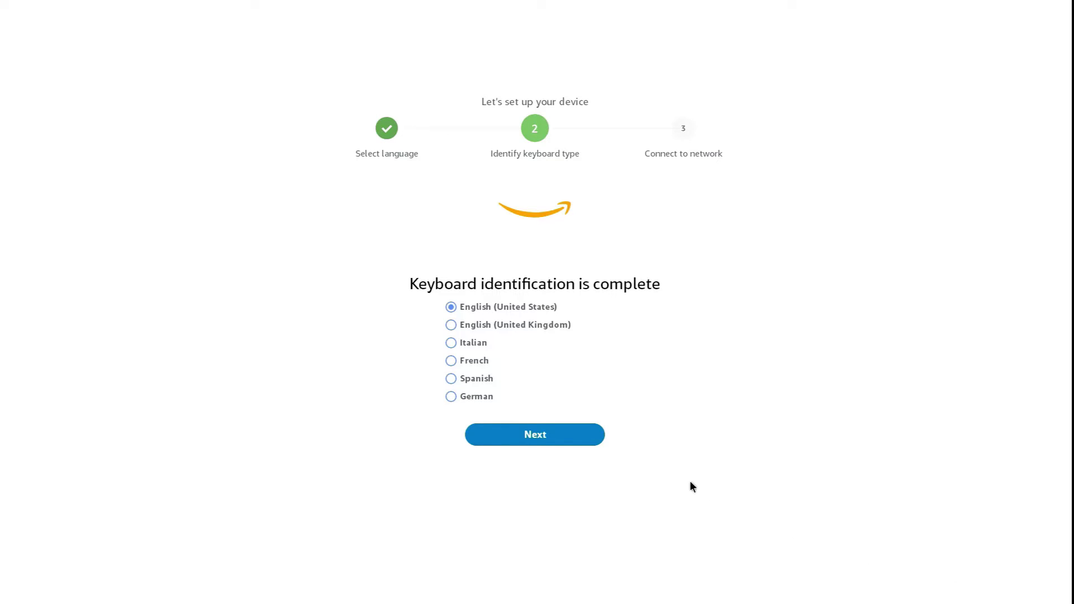
{"action": "left_click", "coordinate": [584, 434]}
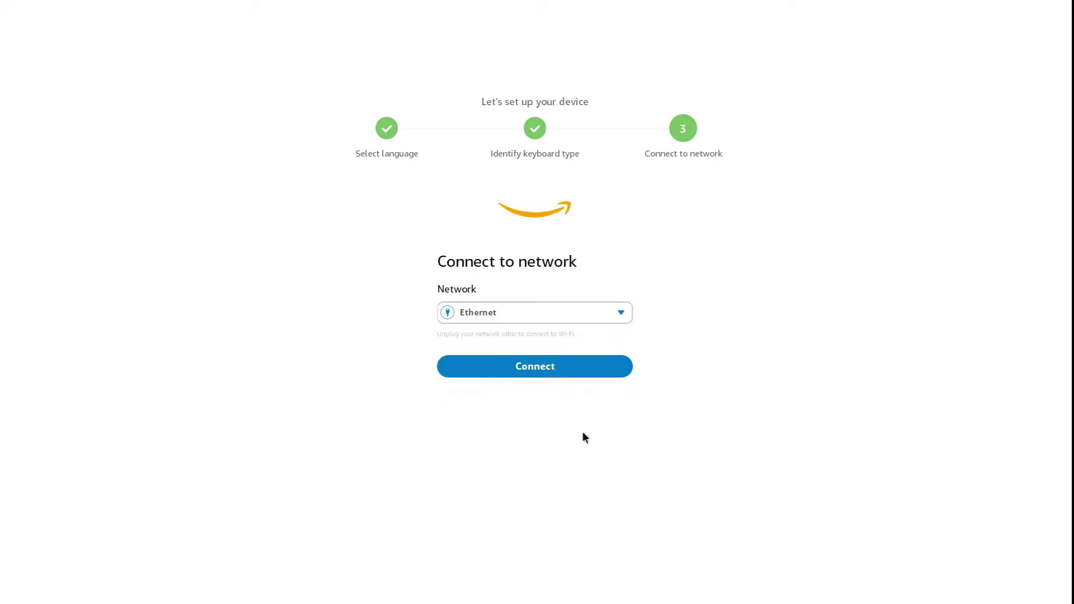
{"action": "left_click", "coordinate": [557, 369]}
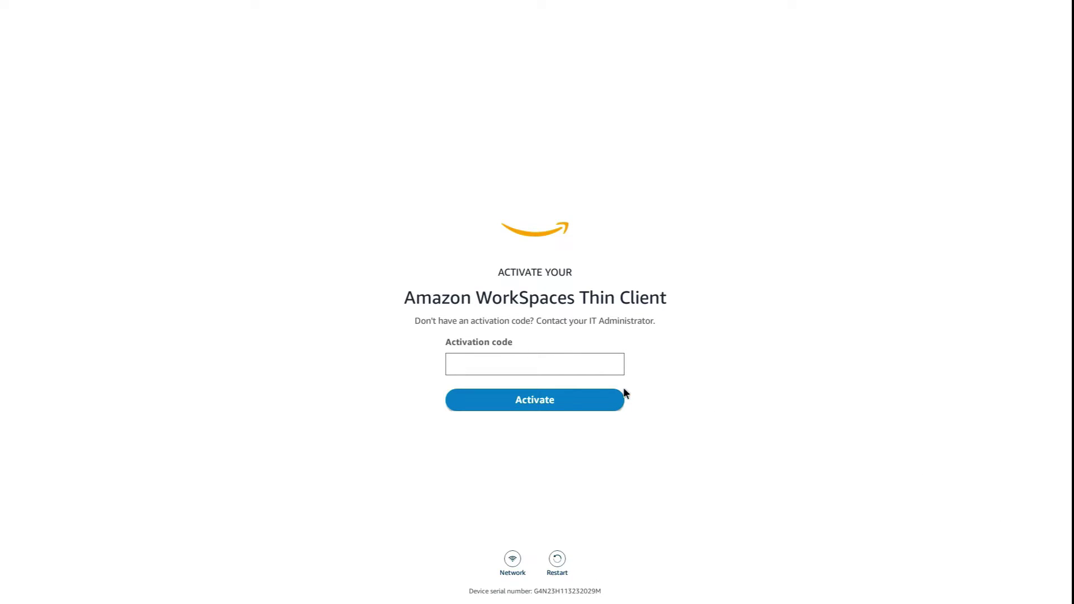
Enter the environment's activation code and activate the thin client.
{"action": "left_click", "coordinate": [479, 361]}
{"action": "left_click", "coordinate": [508, 401]}
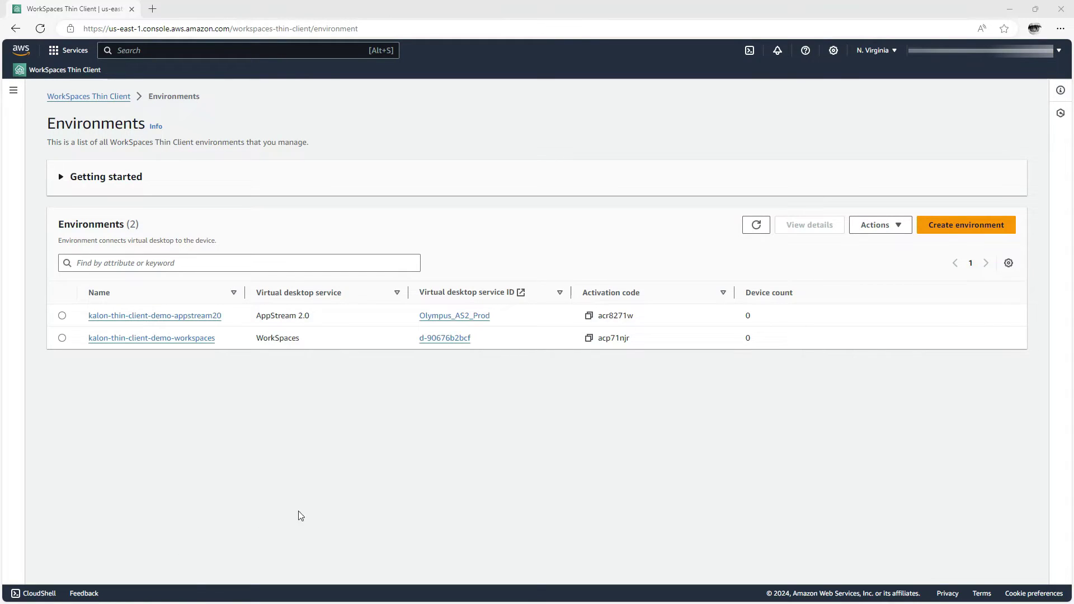
Refresh Environments to see one device, then open the registered device's details from Devices.
{"action": "left_click", "coordinate": [749, 237]}
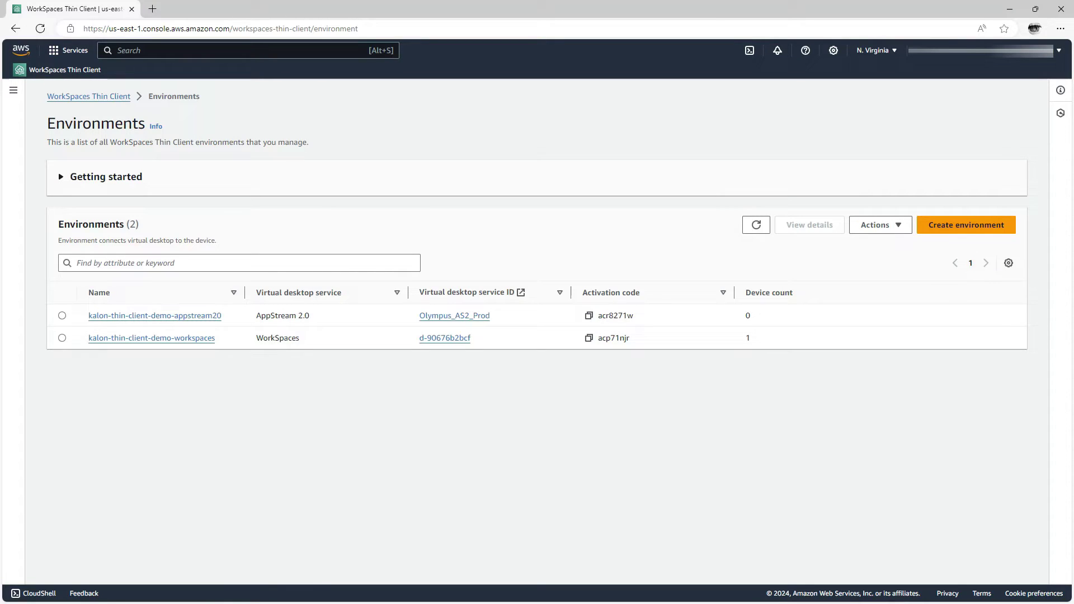
{"action": "left_click", "coordinate": [11, 92]}
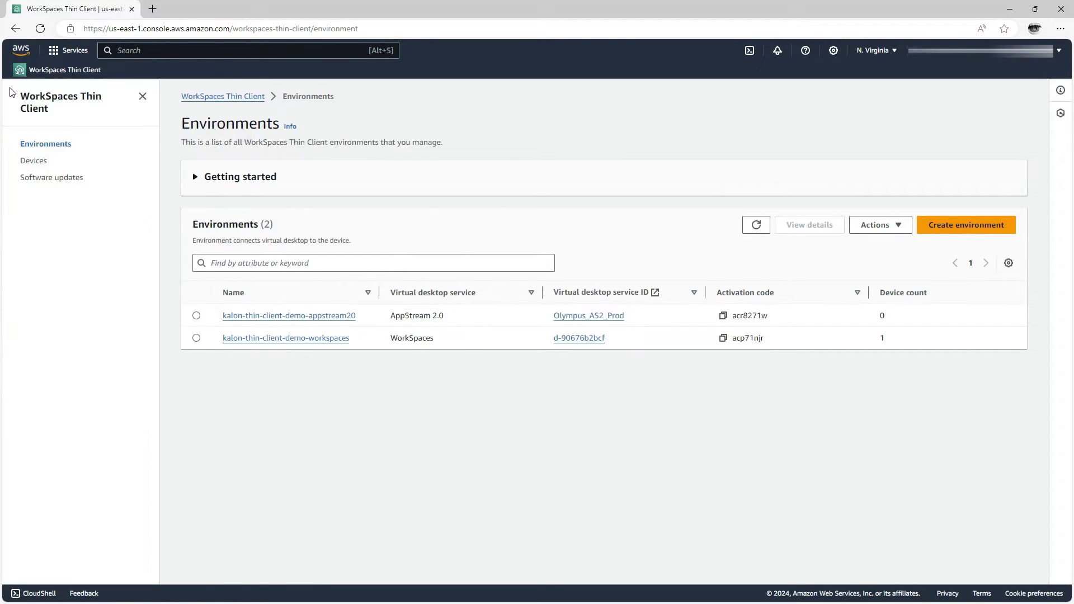
{"action": "left_click", "coordinate": [34, 161]}
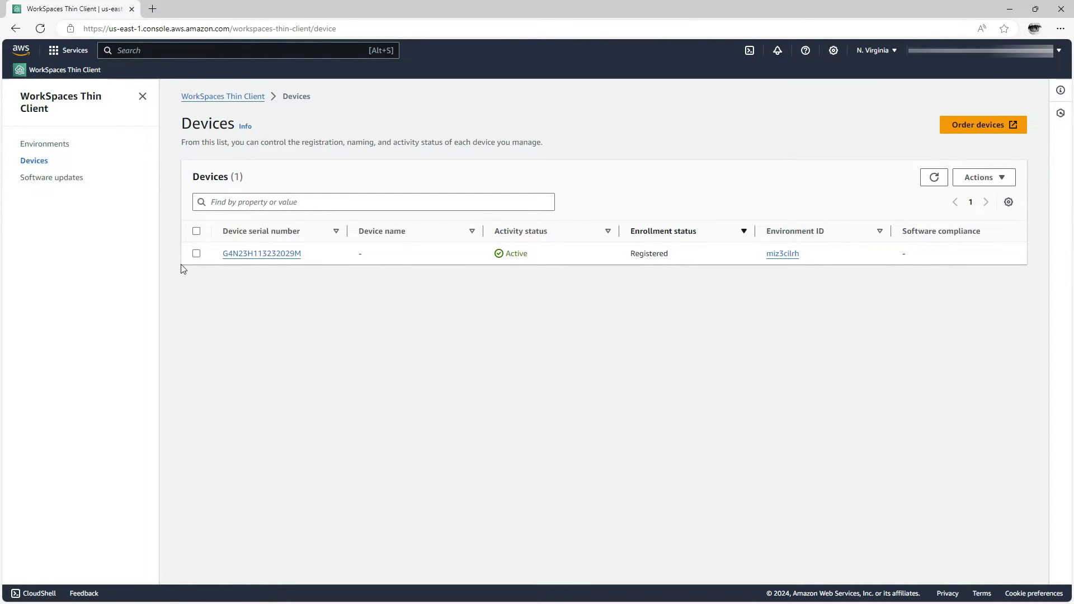
{"action": "left_click", "coordinate": [283, 256]}
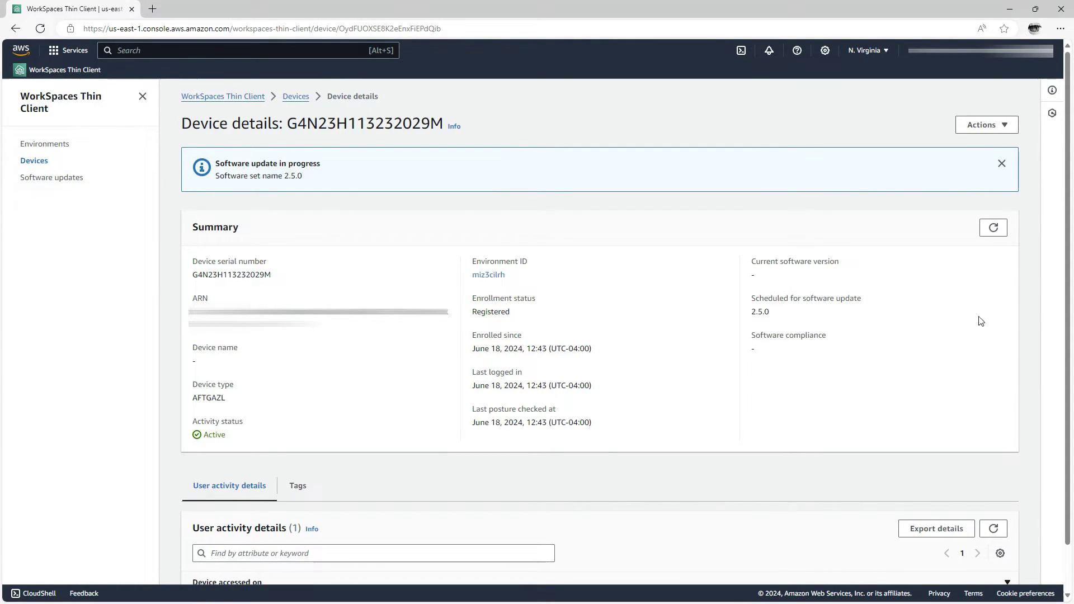
Show the device's Actions menu: edit name, reset and deregister, archive, delete.
{"action": "left_click", "coordinate": [1000, 126]}
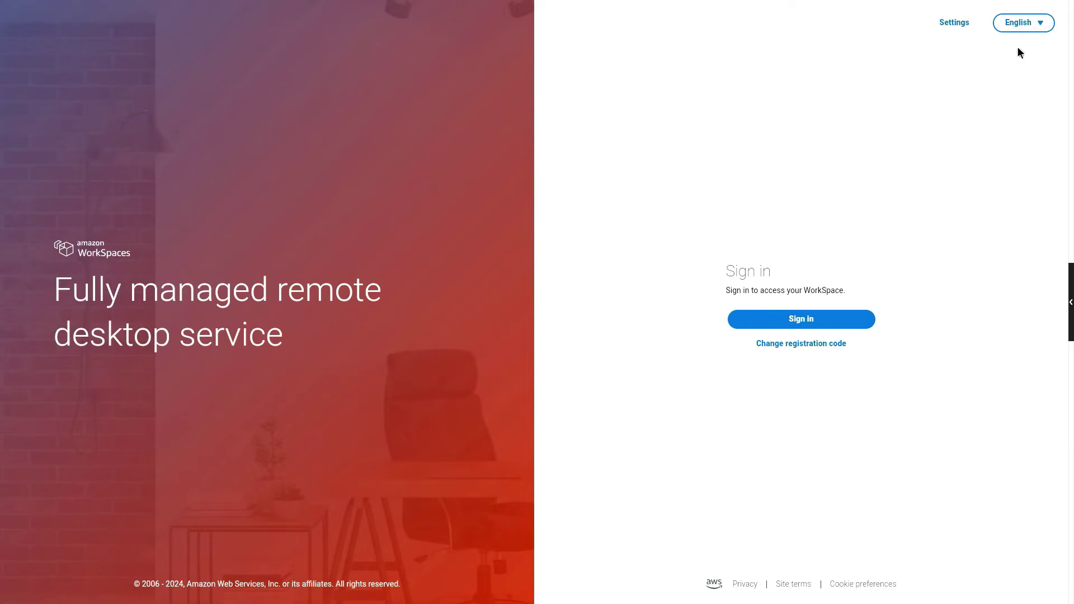
{"action": "left_click", "coordinate": [1030, 25]}
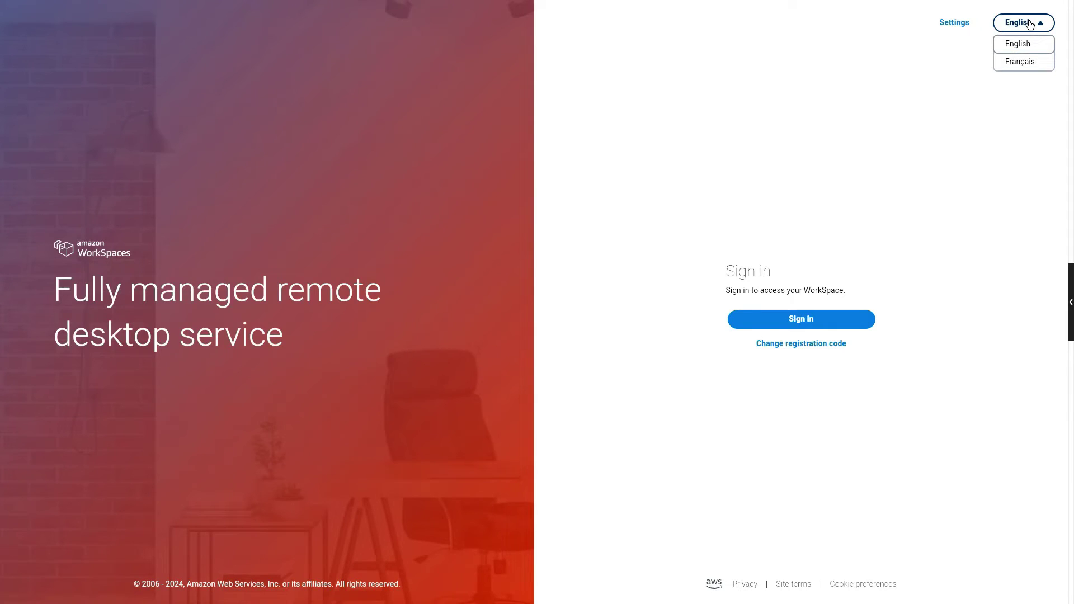
{"action": "left_click", "coordinate": [968, 28]}
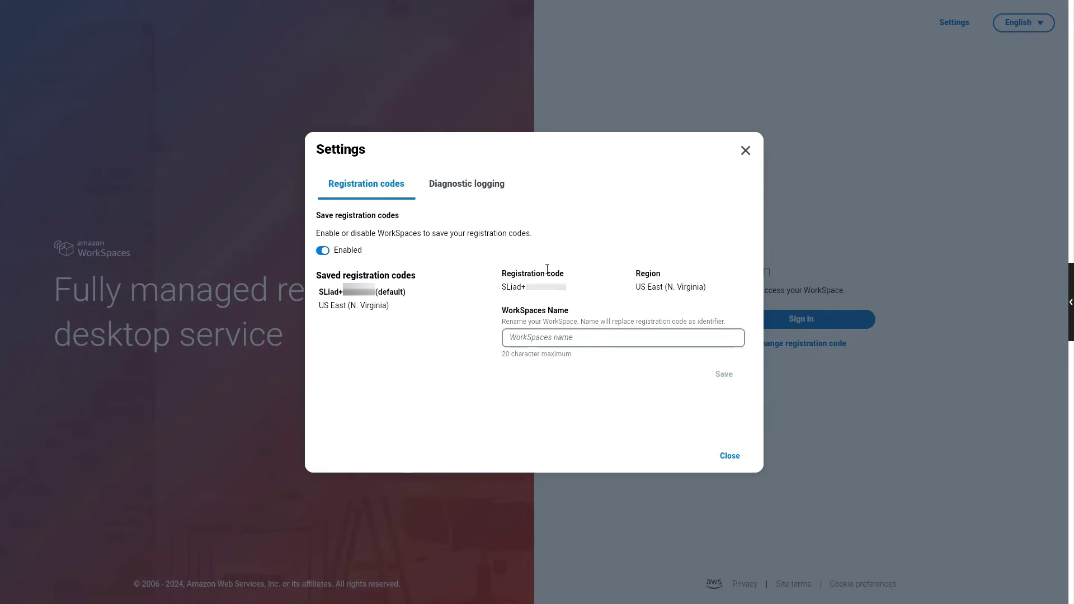
{"action": "left_click", "coordinate": [495, 180]}
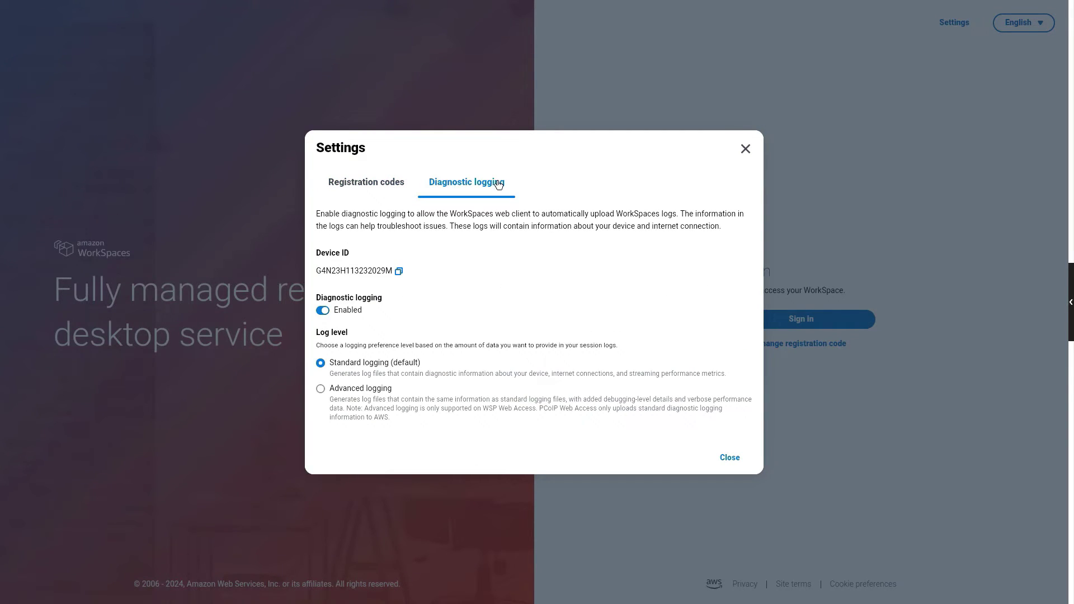
{"action": "left_click", "coordinate": [726, 458]}
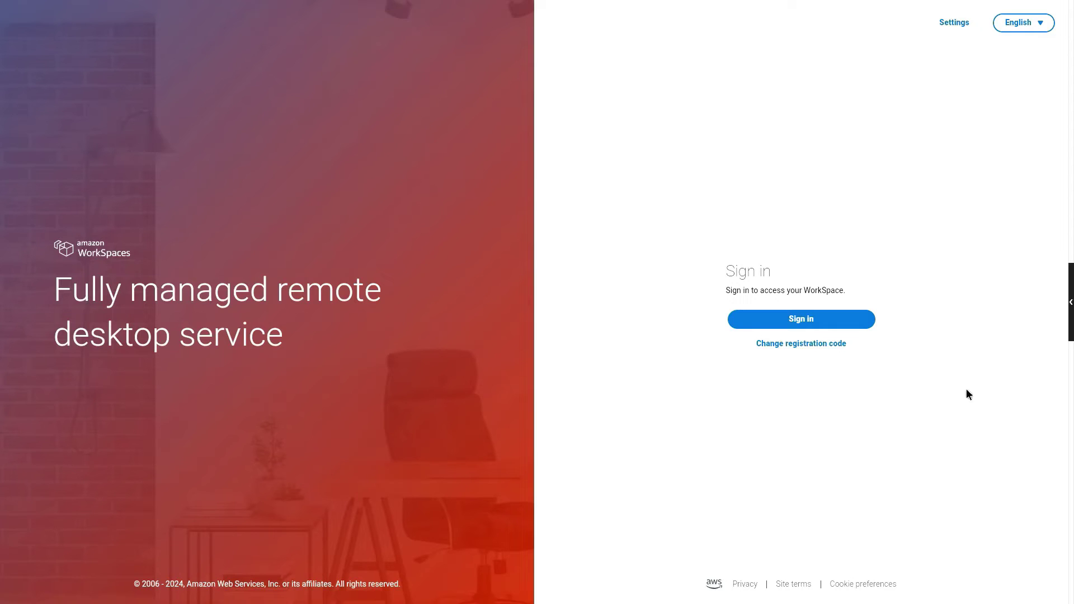
{"action": "left_click", "coordinate": [1071, 303]}
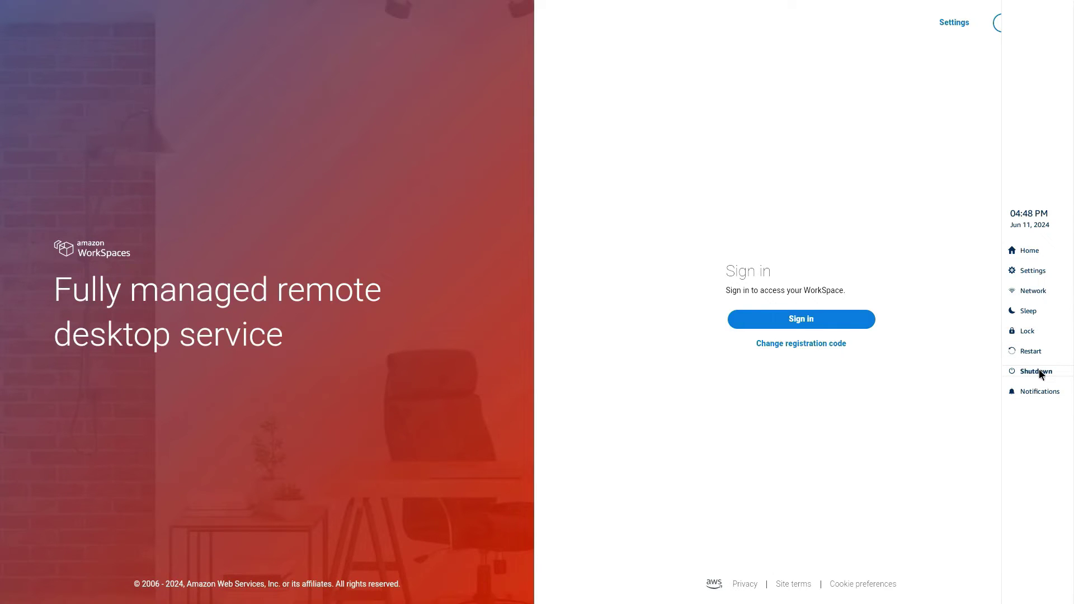
Open device settings and browse the language list without changing the language.
{"action": "left_click", "coordinate": [1033, 272]}
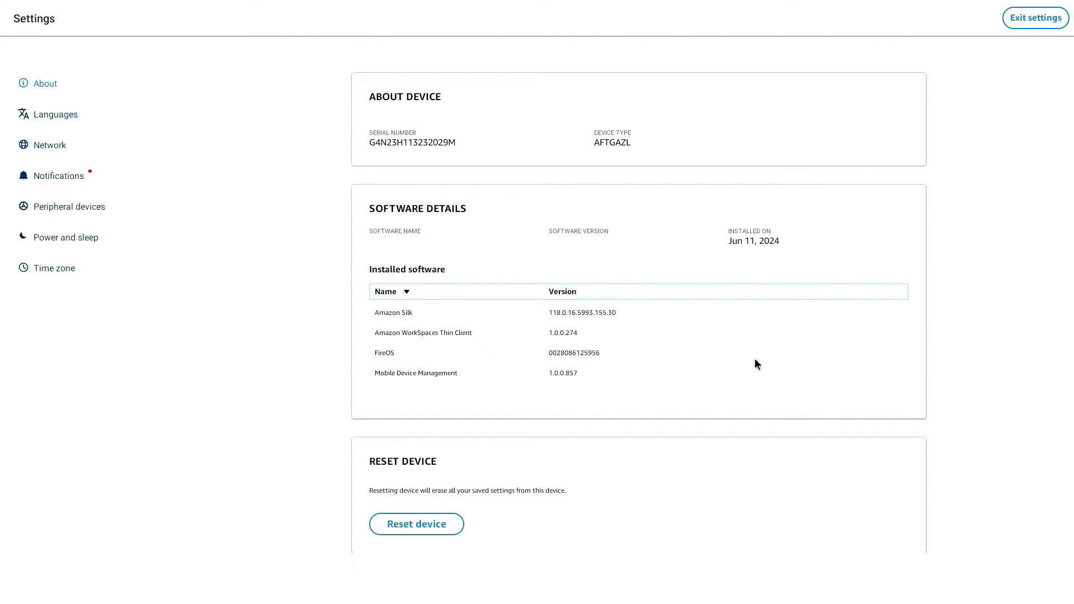
{"action": "scroll", "coordinate": [757, 365], "scroll_direction": "down", "scroll_amount": 1}
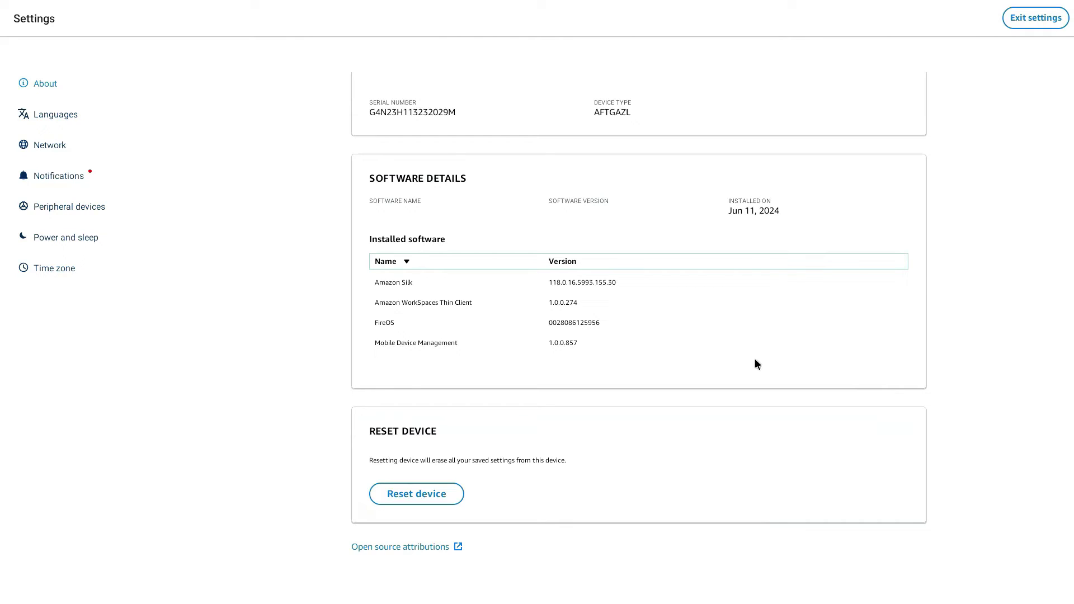
{"action": "scroll", "coordinate": [756, 361], "scroll_direction": "up", "scroll_amount": 1}
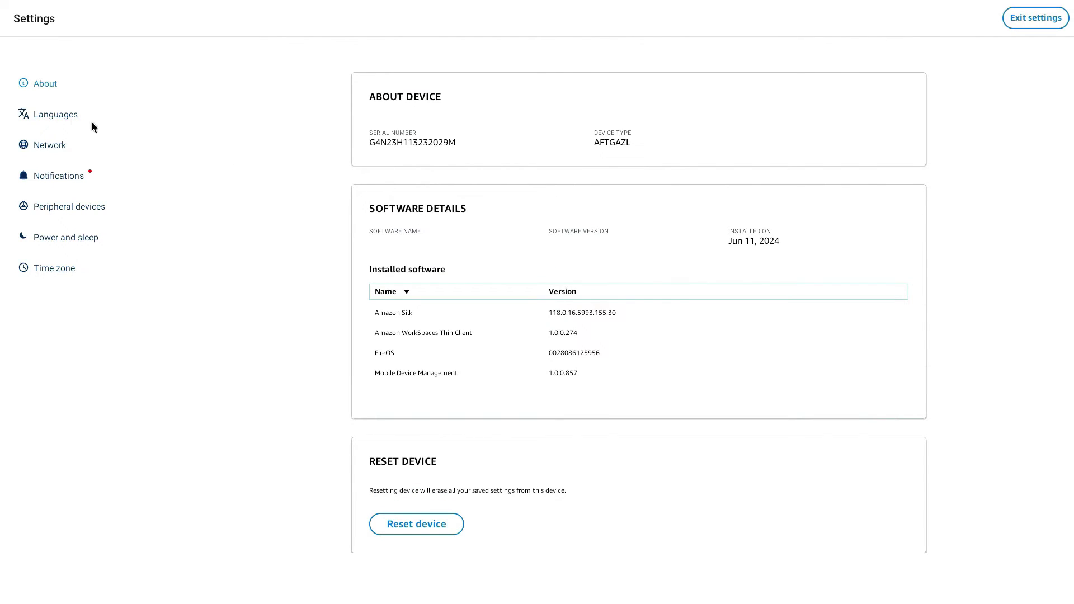
{"action": "left_click", "coordinate": [28, 113]}
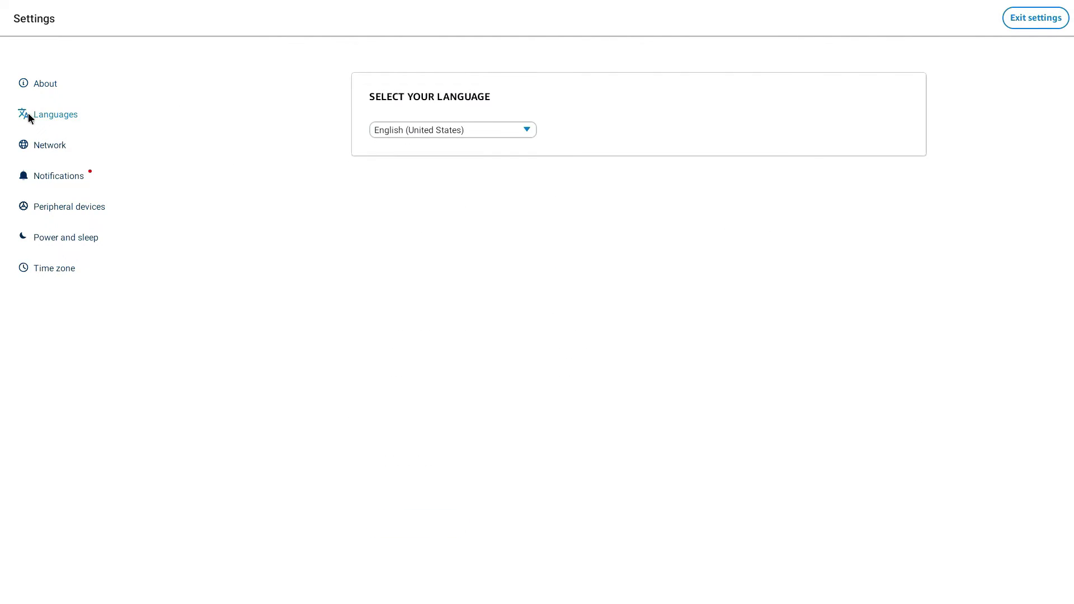
{"action": "left_click", "coordinate": [393, 131]}
{"action": "scroll", "coordinate": [390, 178], "scroll_direction": "down", "scroll_amount": 2}
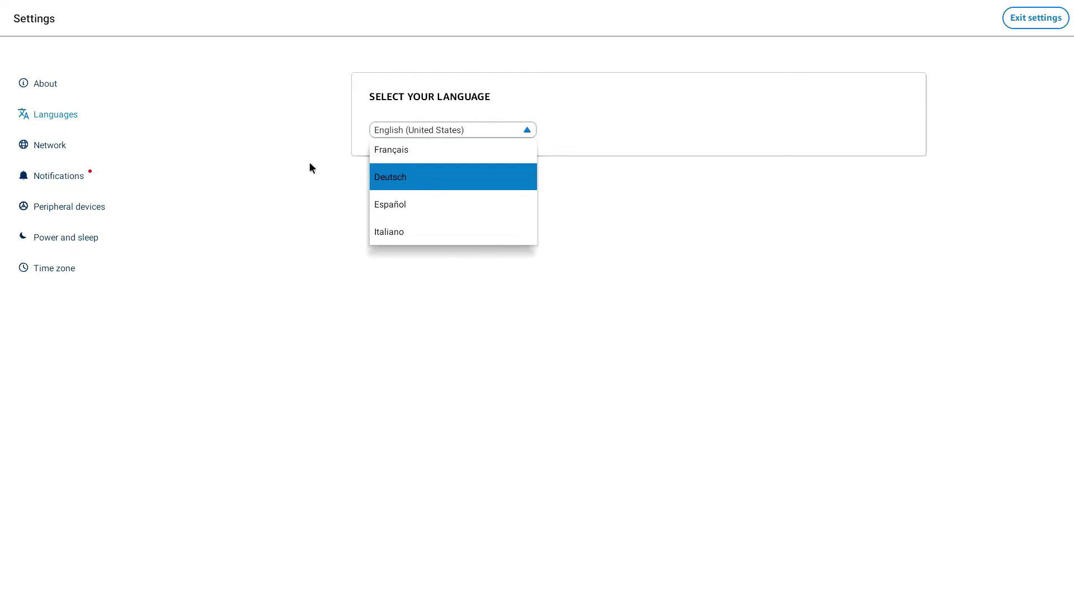
{"action": "left_click", "coordinate": [264, 161]}
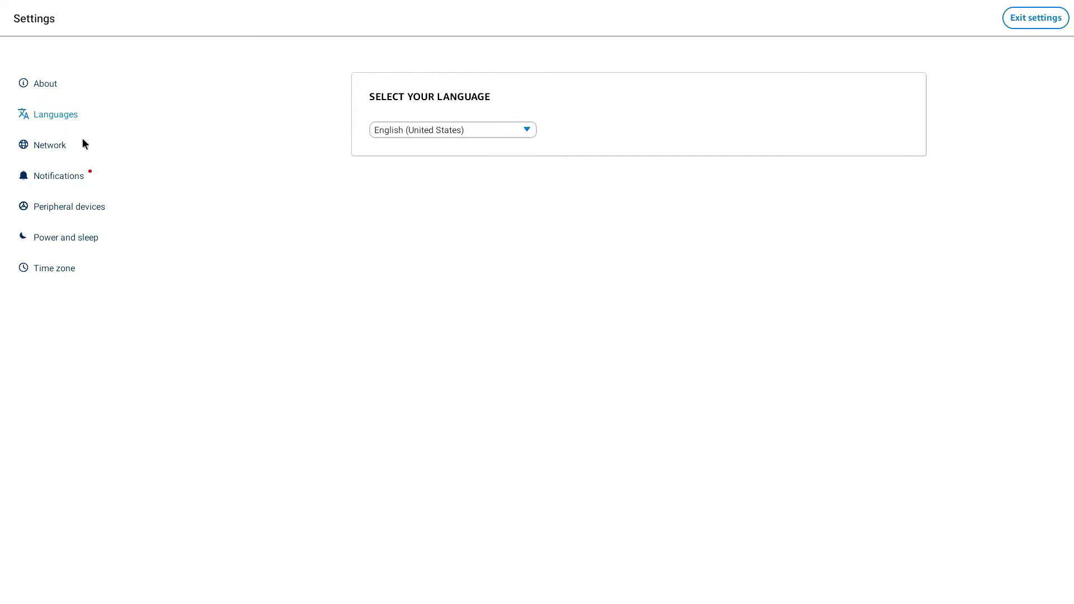
Look through the network, notifications, peripherals, power and sleep, and time zone settings.
{"action": "left_click", "coordinate": [49, 145]}
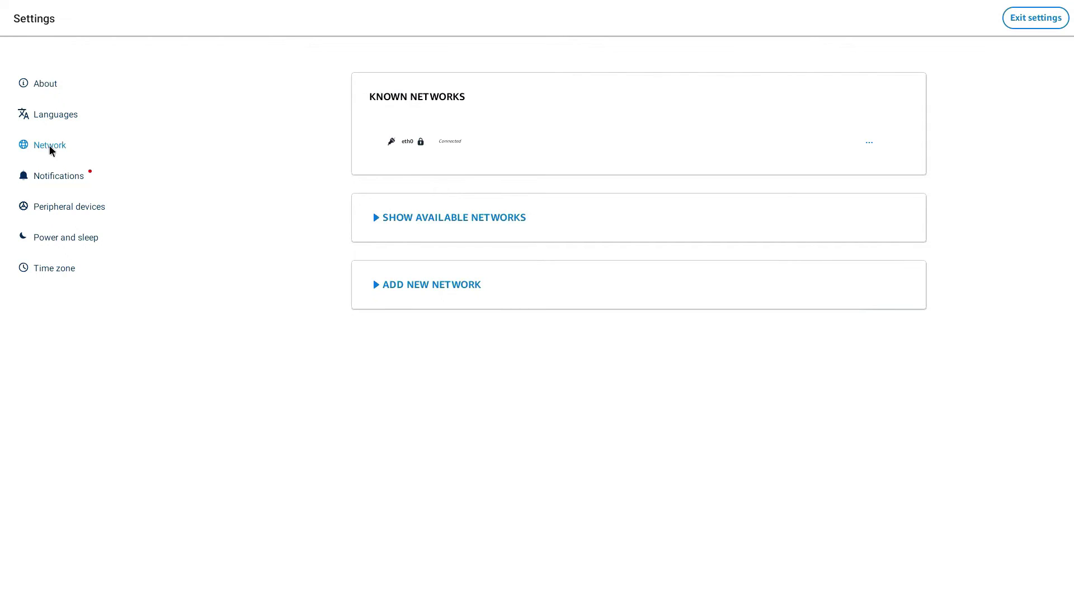
{"action": "left_click", "coordinate": [49, 177]}
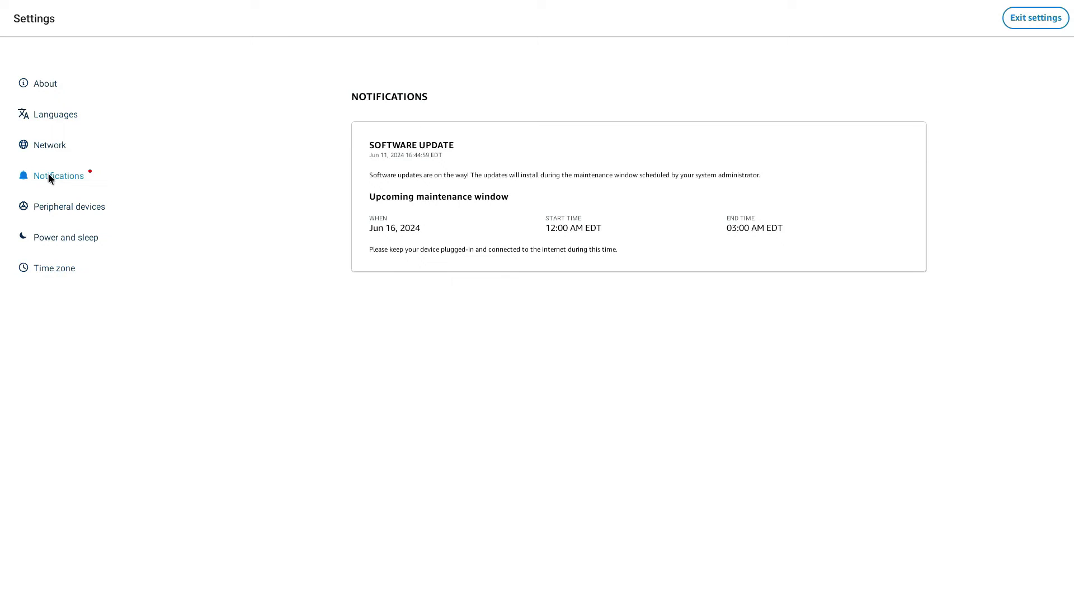
{"action": "left_click", "coordinate": [60, 206]}
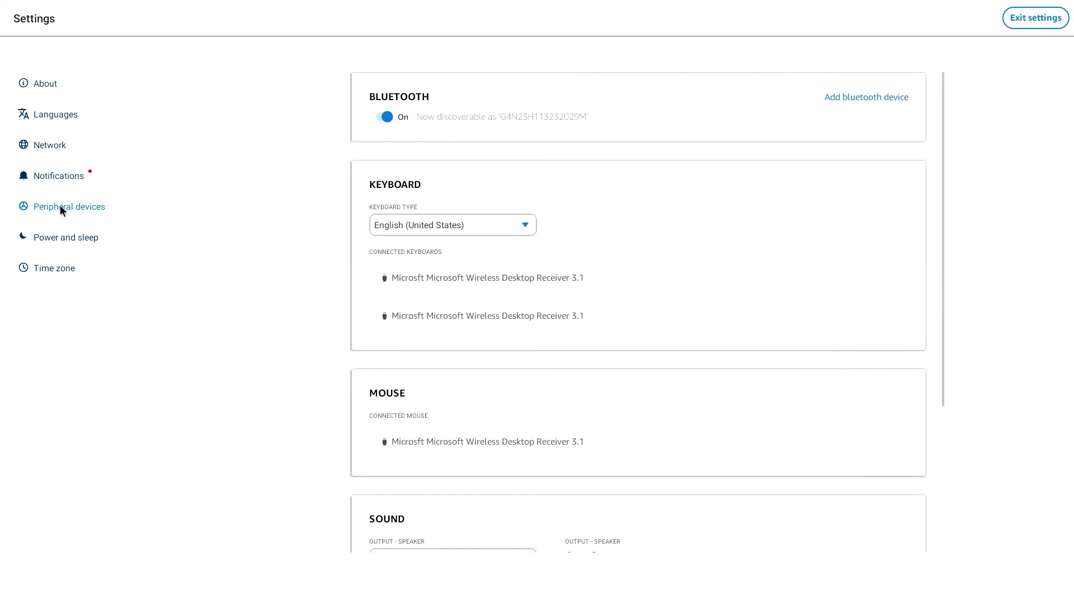
{"action": "scroll", "coordinate": [714, 277], "scroll_direction": "down", "scroll_amount": 3}
{"action": "scroll", "coordinate": [713, 278], "scroll_direction": "down", "scroll_amount": 1}
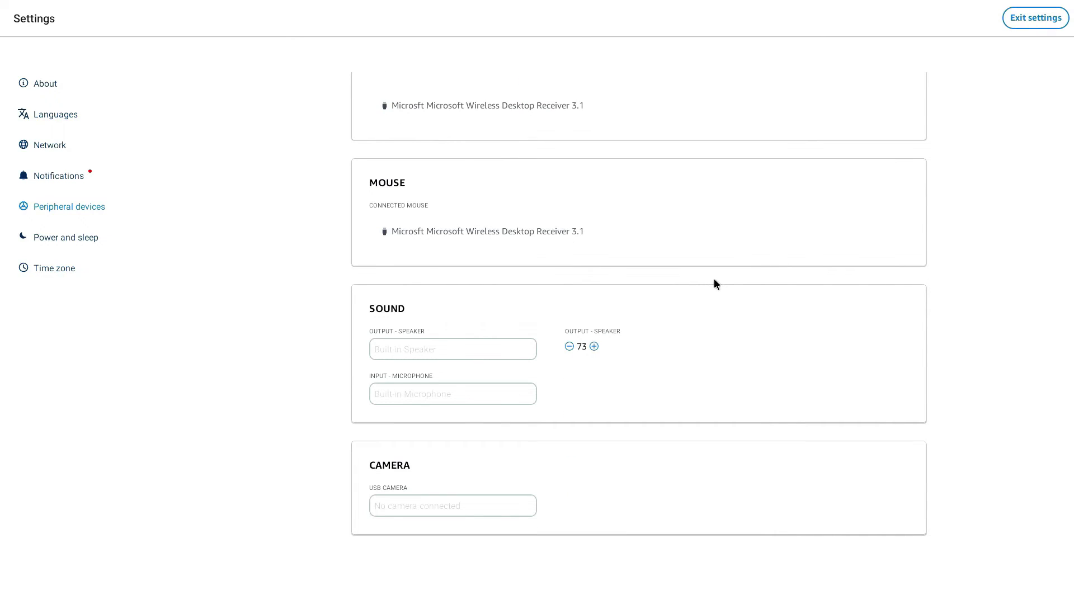
{"action": "left_click", "coordinate": [60, 244]}
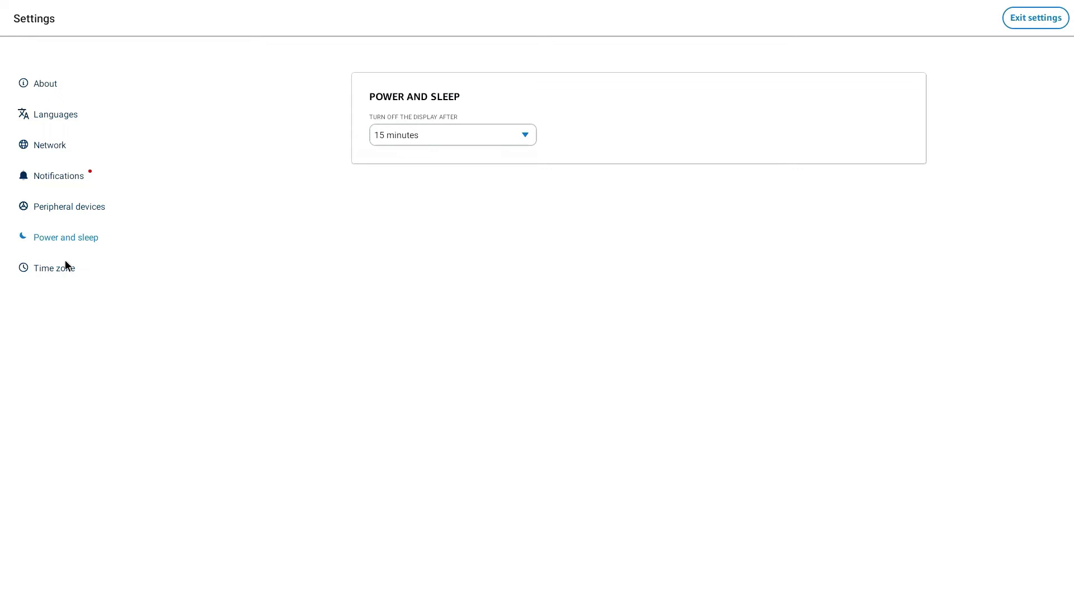
{"action": "left_click", "coordinate": [64, 266]}
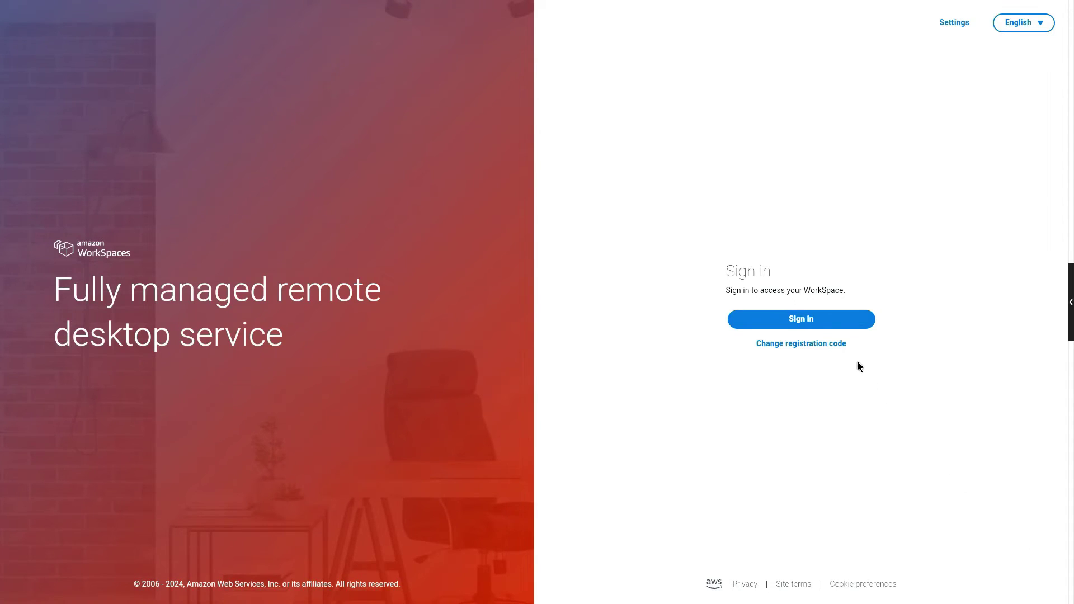
Sign in to the WorkSpace with the WorkSpaces credentials and turn on the session microphone.
{"action": "left_click", "coordinate": [845, 317]}
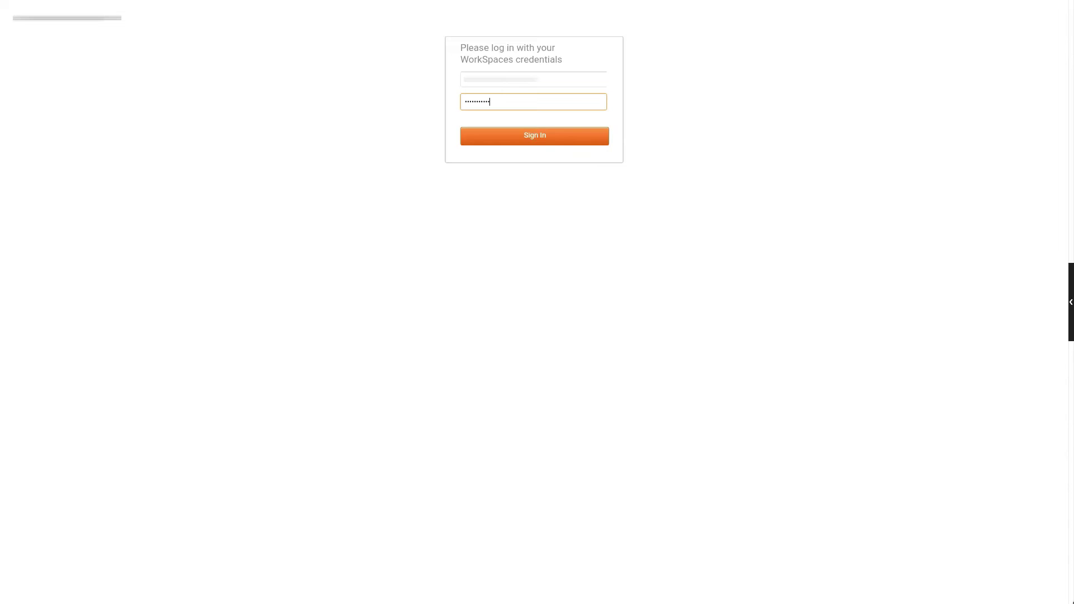
{"action": "key", "text": "Return"}
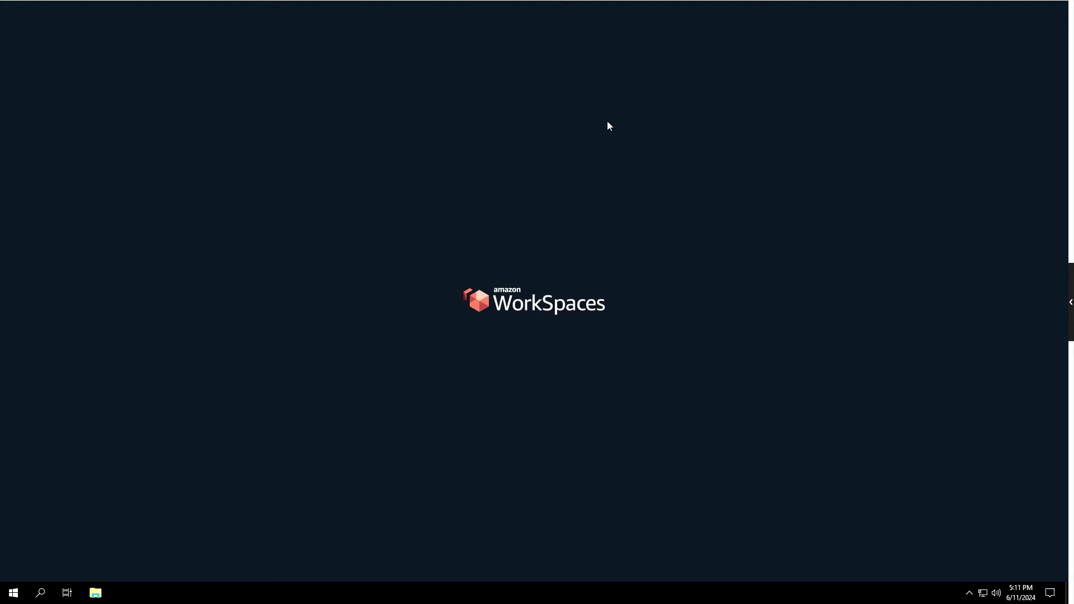
{"action": "mouse_move", "coordinate": [562, 3]}
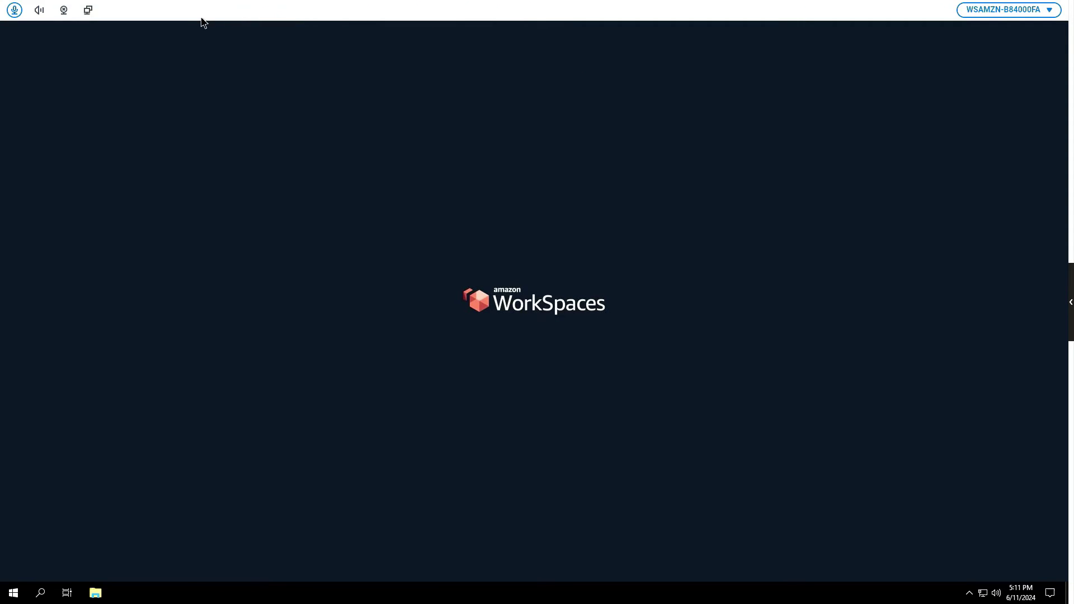
{"action": "left_click", "coordinate": [13, 11]}
{"action": "left_click", "coordinate": [967, 16]}
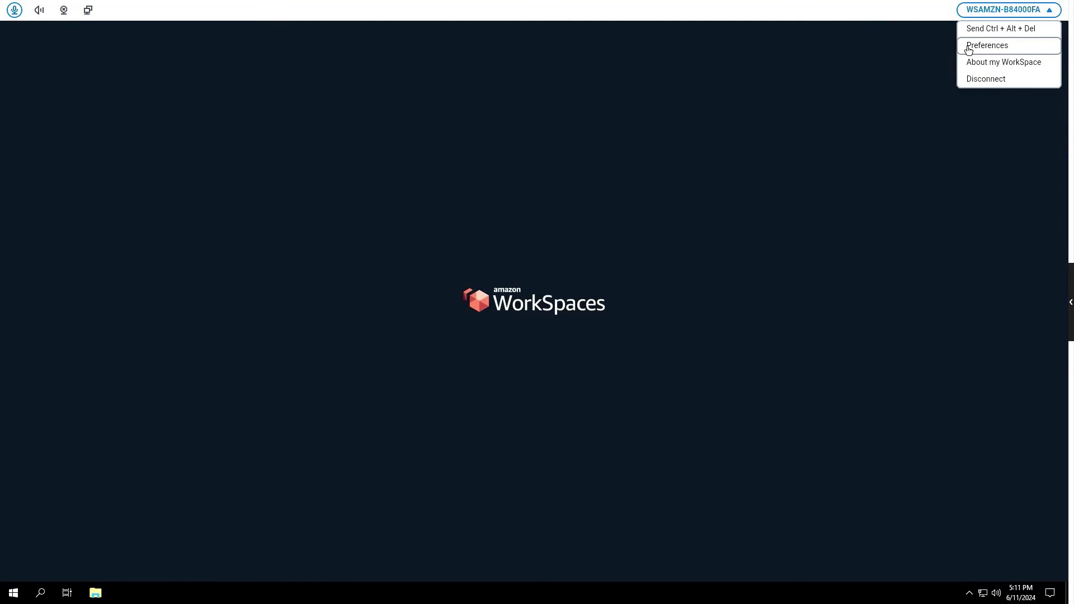
{"action": "left_click", "coordinate": [969, 49]}
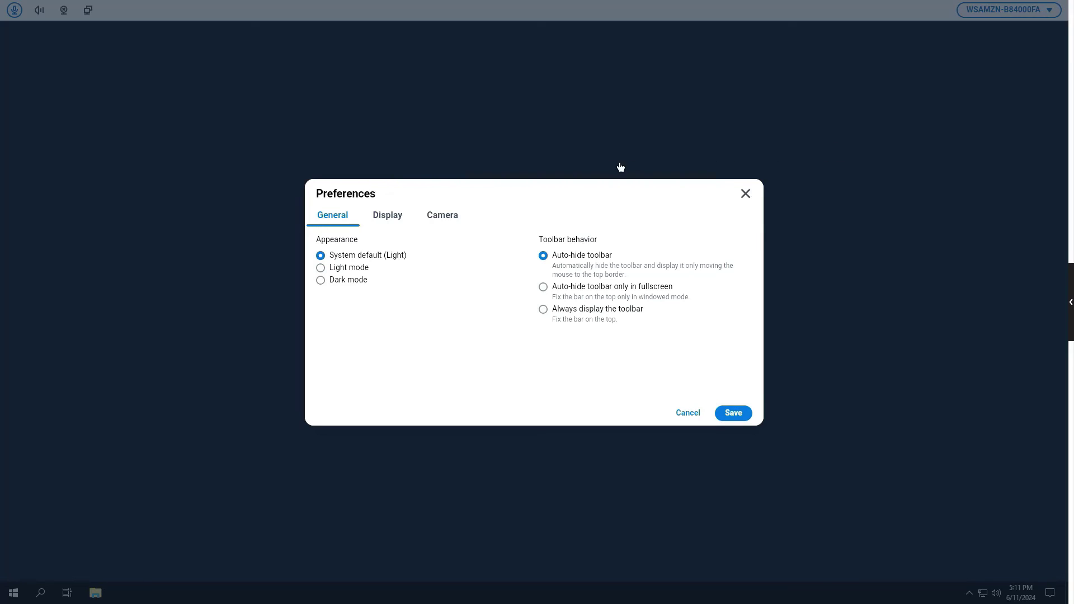
{"action": "left_click", "coordinate": [396, 222]}
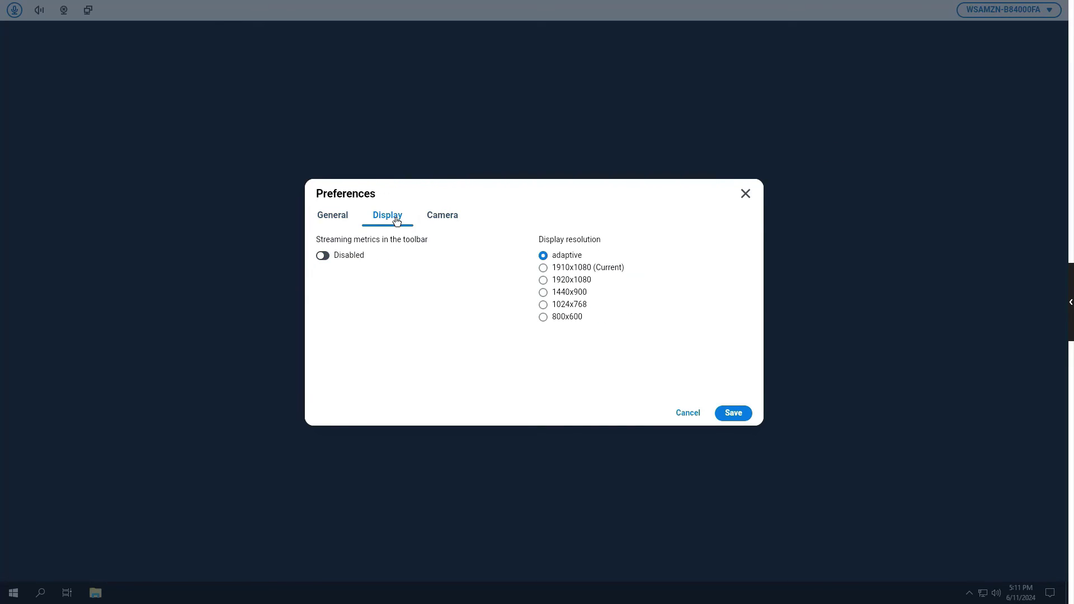
{"action": "left_click", "coordinate": [446, 221]}
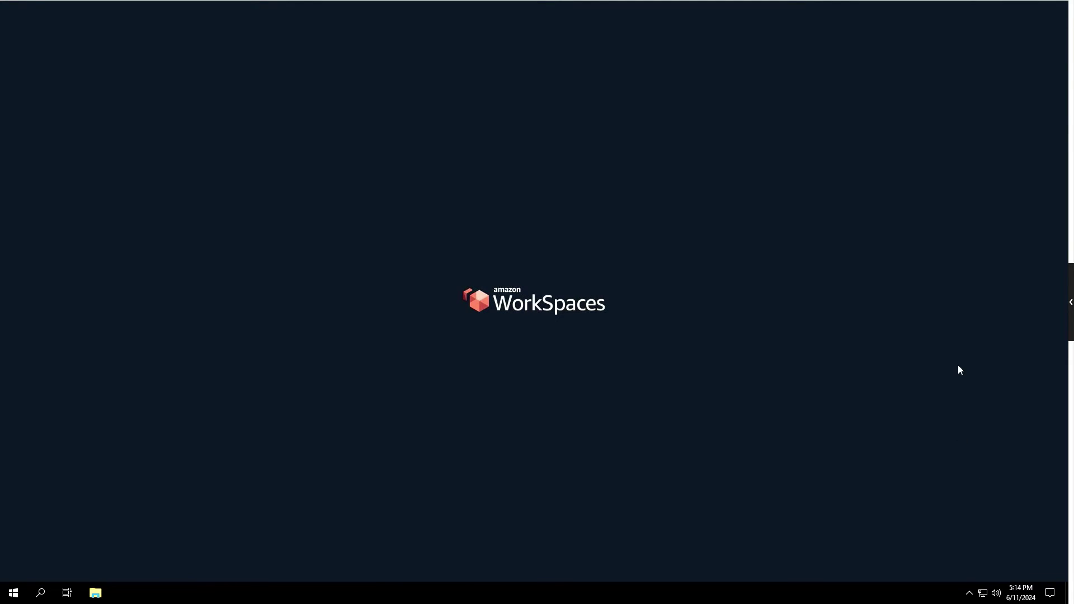
Disconnect the WSAMZN WorkSpace session and factory-reset the thin client from its settings.
{"action": "left_click", "coordinate": [977, 9]}
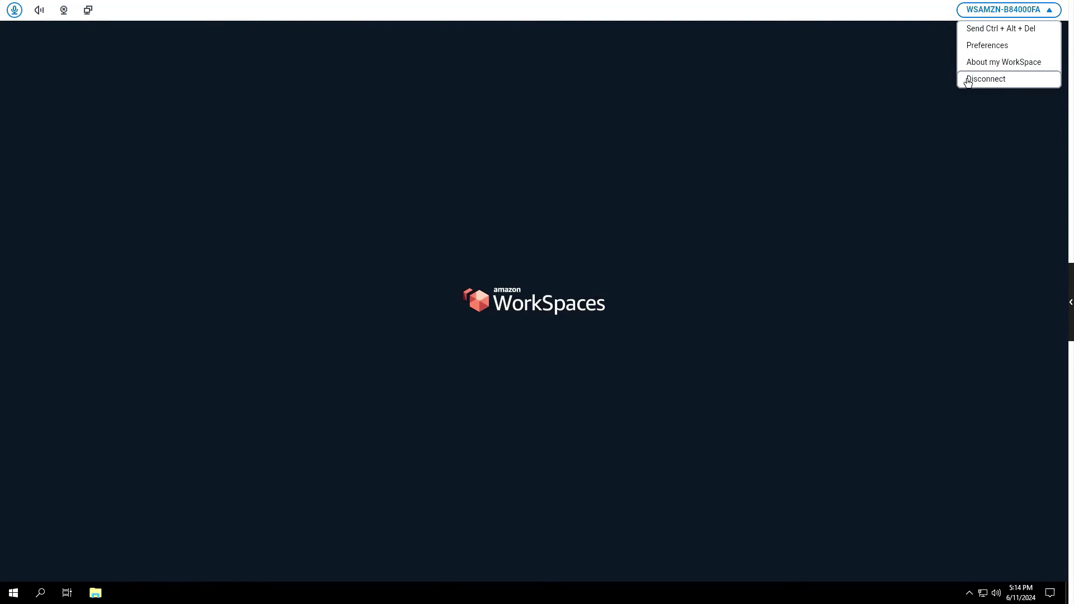
{"action": "left_click", "coordinate": [968, 81]}
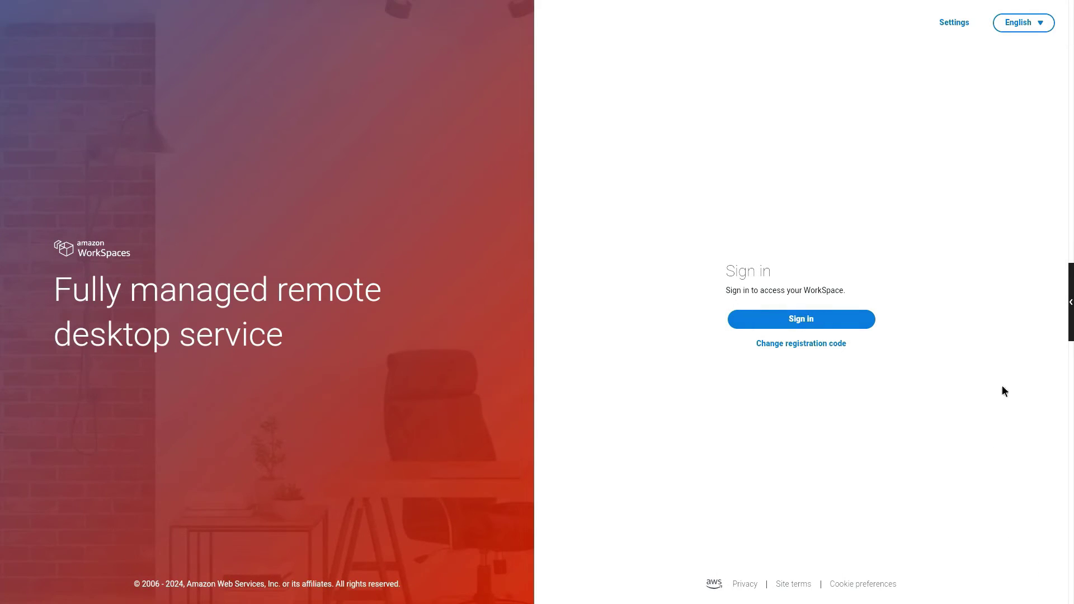
{"action": "left_click", "coordinate": [1070, 303]}
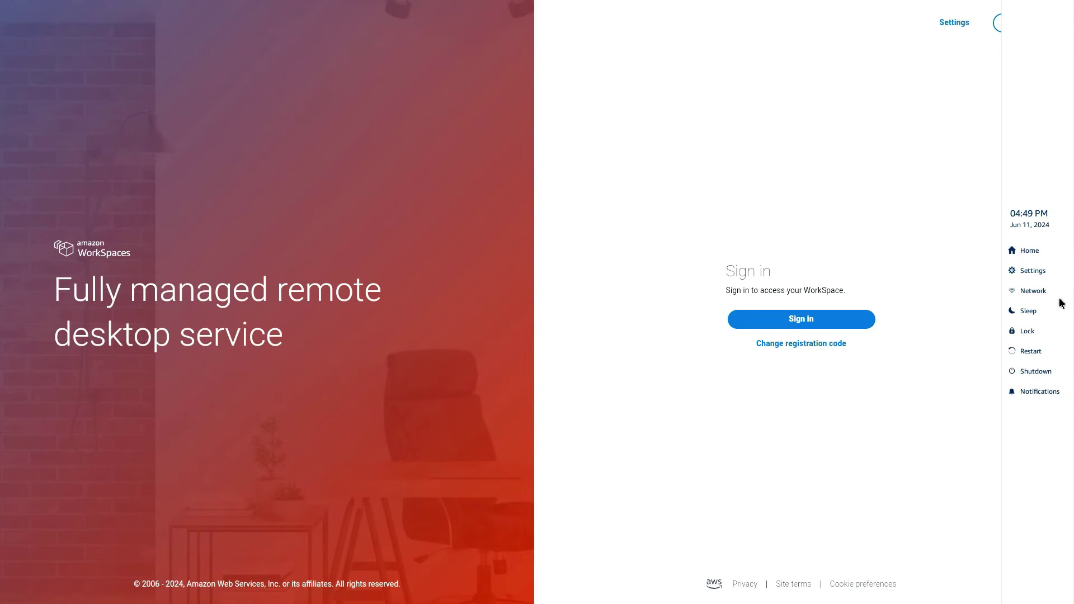
{"action": "left_click", "coordinate": [1037, 273]}
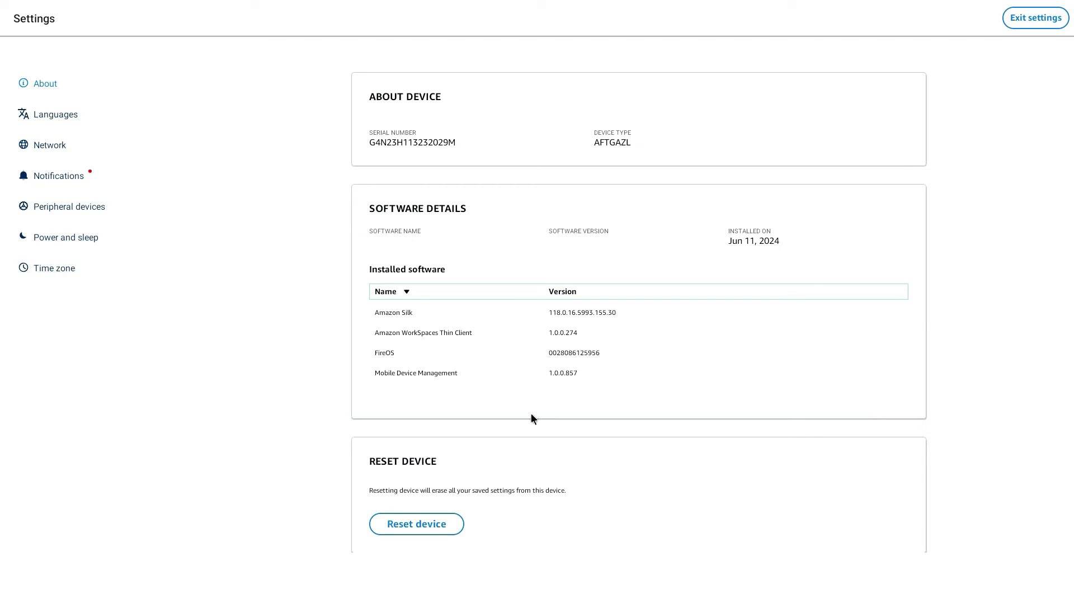
{"action": "left_click", "coordinate": [417, 525]}
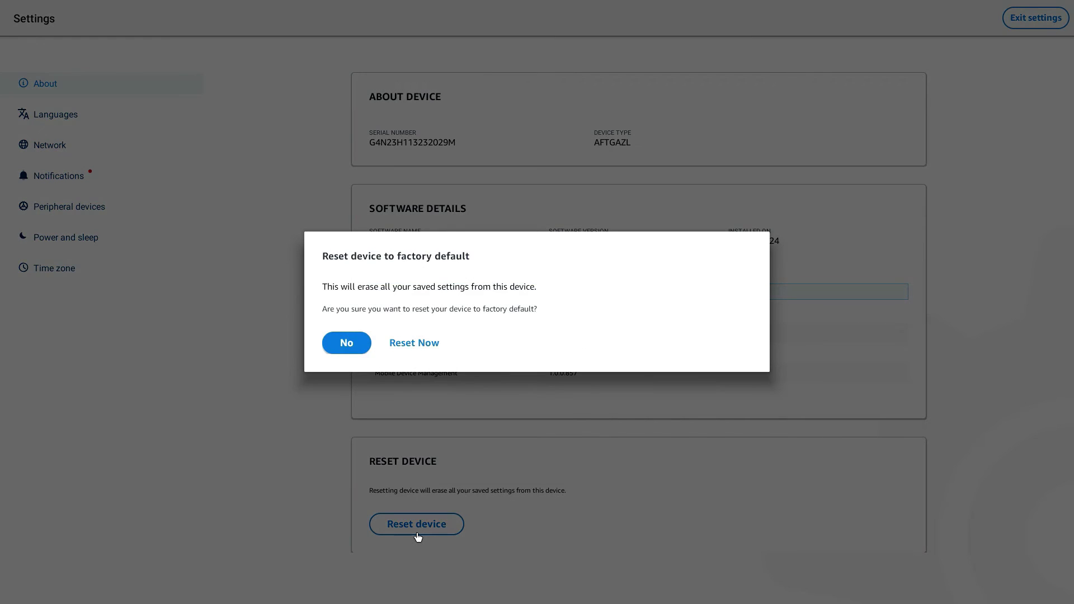
{"action": "left_click", "coordinate": [412, 346]}
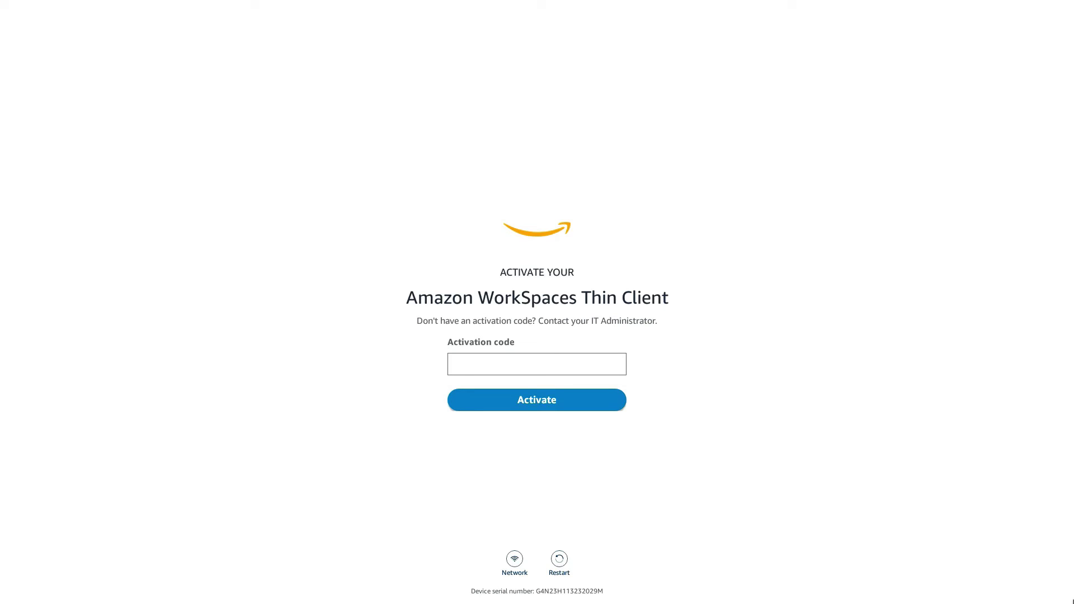
Enter the environment's activation code to activate the reset device, then refresh the environment list.
{"action": "left_click", "coordinate": [598, 359]}
{"action": "left_click", "coordinate": [578, 403]}
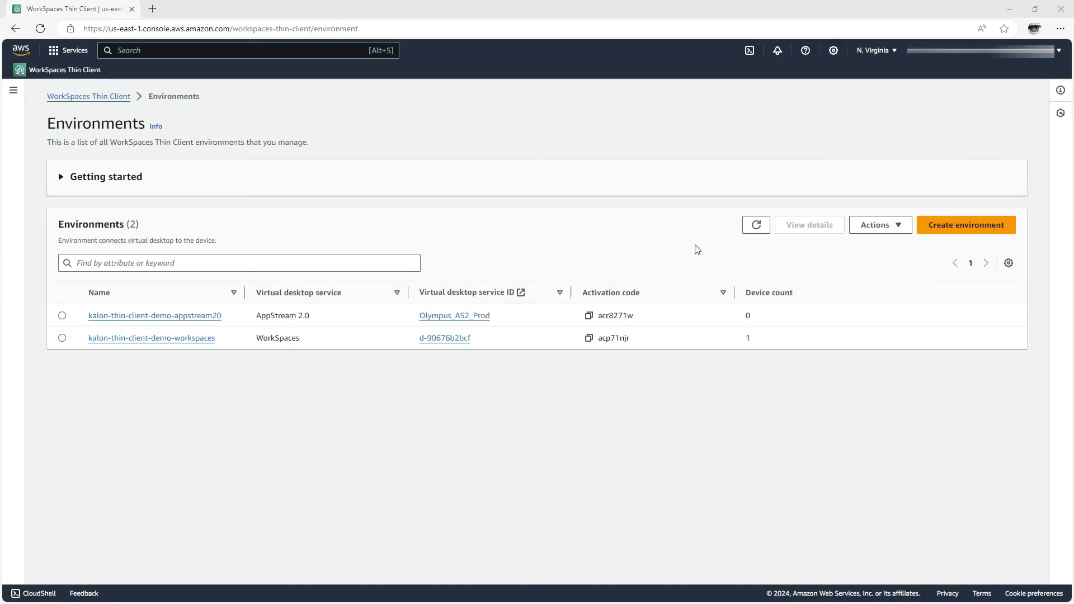
{"action": "left_click", "coordinate": [751, 230]}
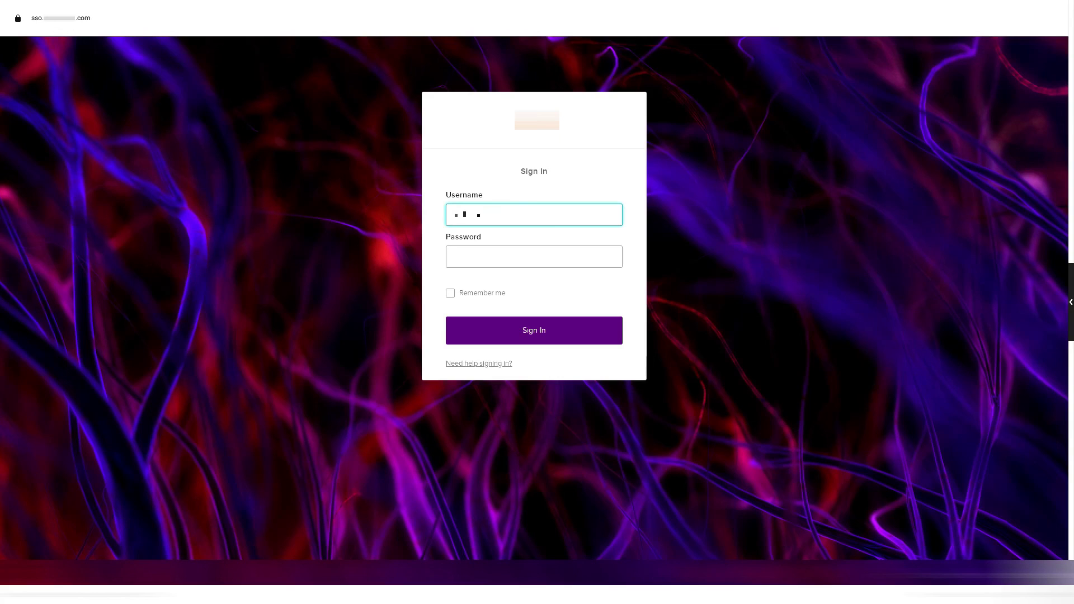
Enter the account password to sign in, then launch the Amazon AppStream 2.0 tile from My Apps.
{"action": "key", "text": "Tab"}
{"action": "type", "text": "**********"}
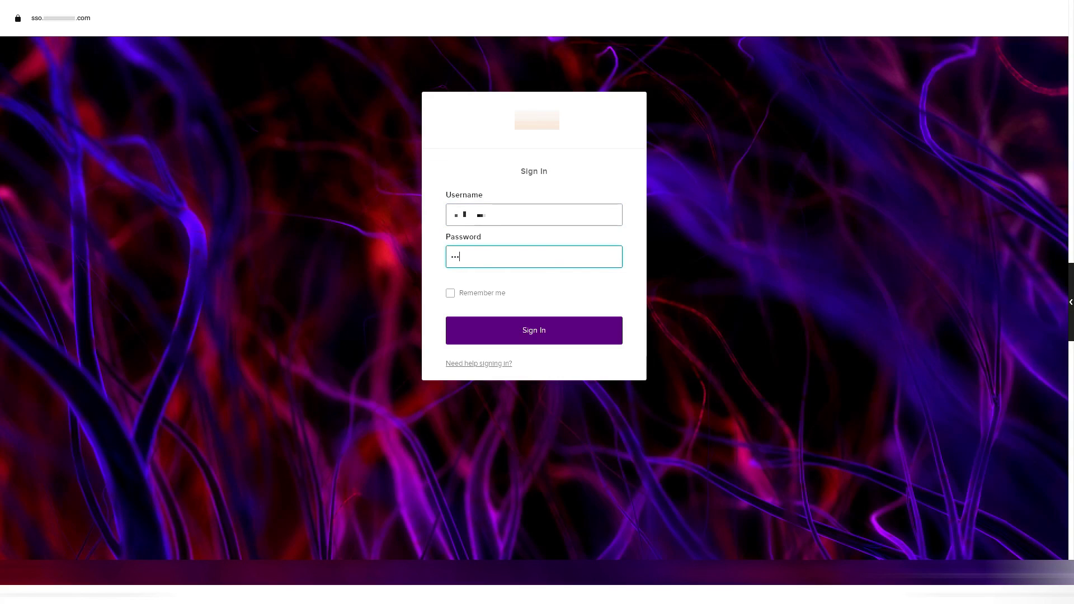
{"action": "type", "text": "*"}
{"action": "key", "text": "Return"}
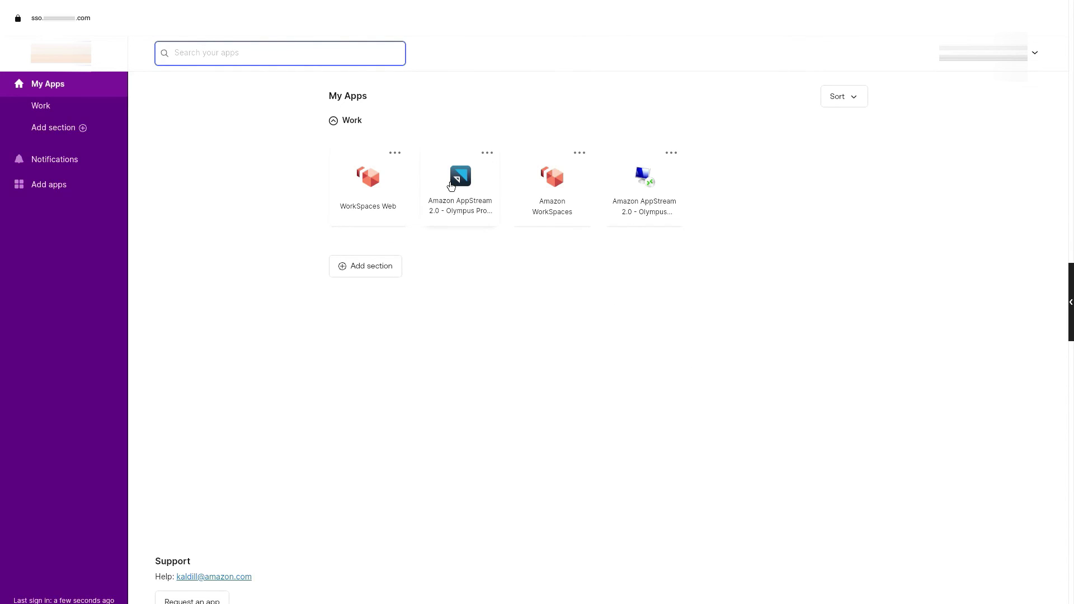
{"action": "left_click", "coordinate": [451, 187]}
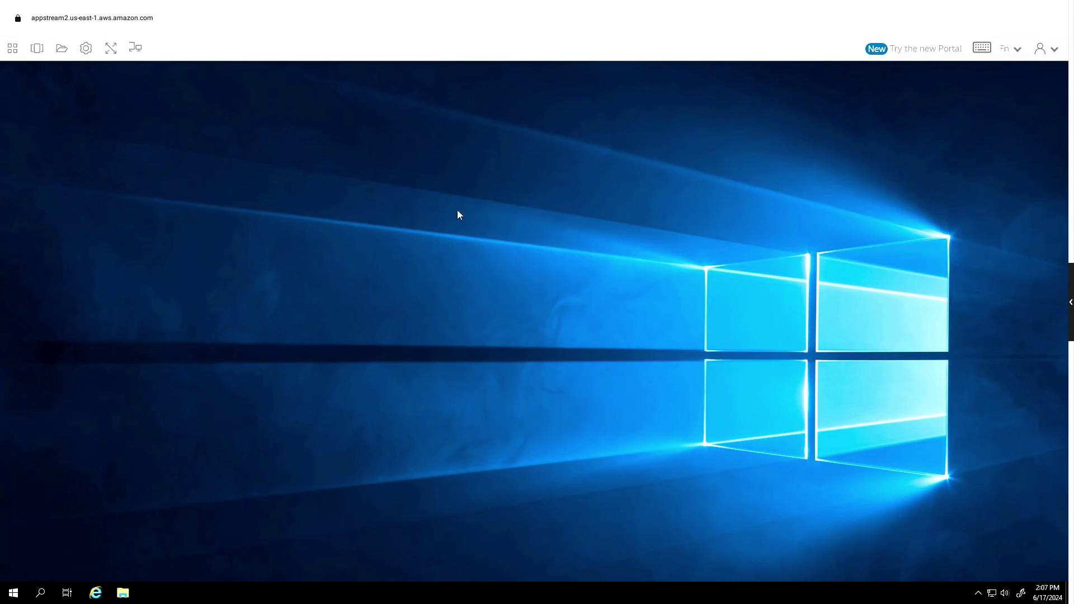
Browse the Applications and Settings menus, end the streaming session, and advance to the Thank you slide.
{"action": "left_click", "coordinate": [14, 49]}
{"action": "left_click", "coordinate": [86, 51]}
{"action": "left_click", "coordinate": [1041, 59]}
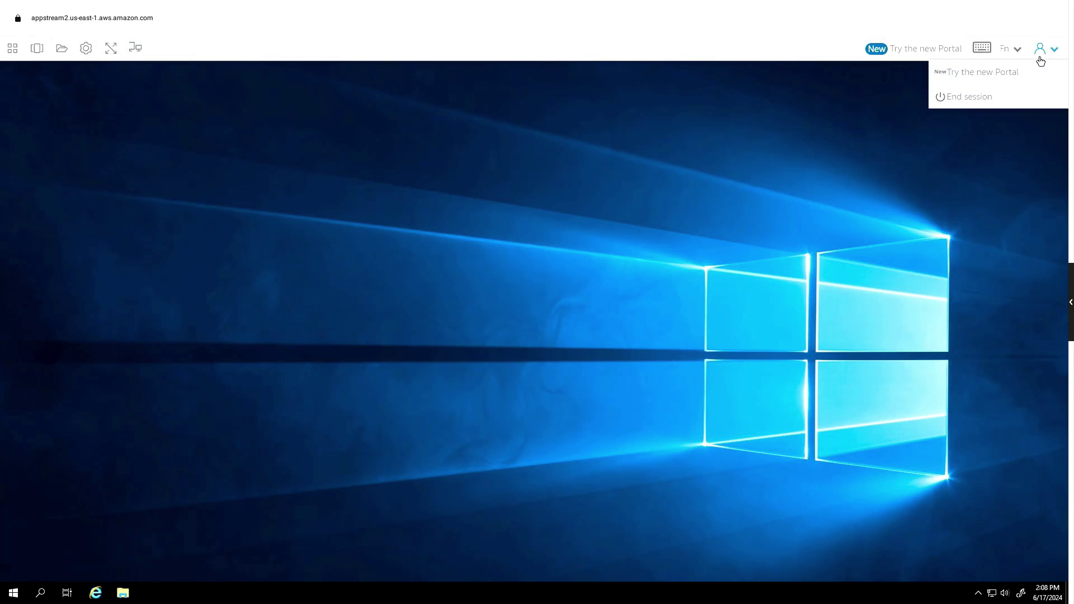
{"action": "left_click", "coordinate": [1039, 106]}
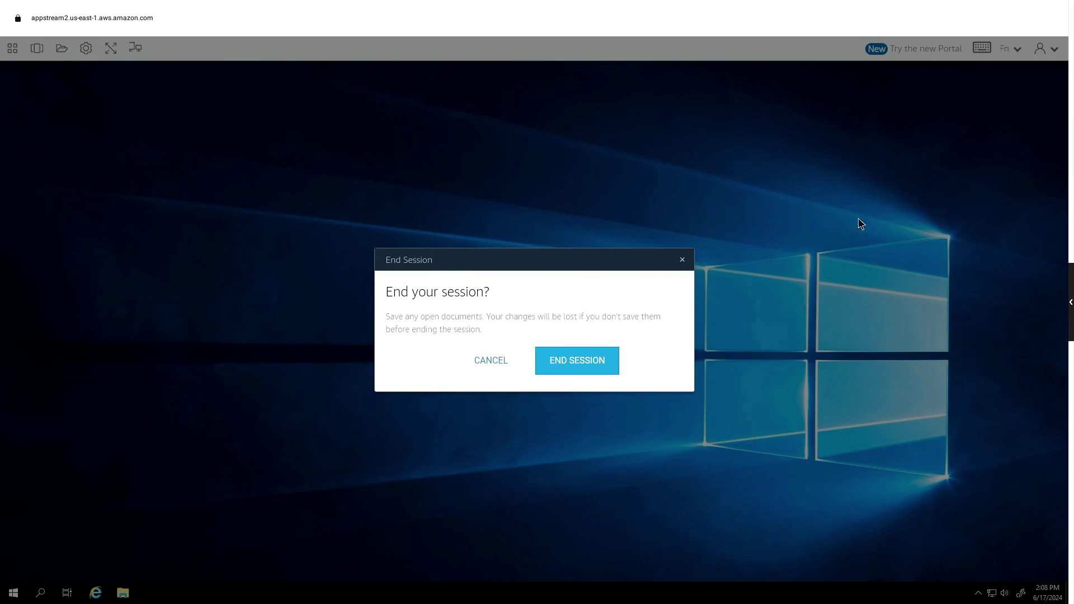
{"action": "left_click", "coordinate": [605, 361]}
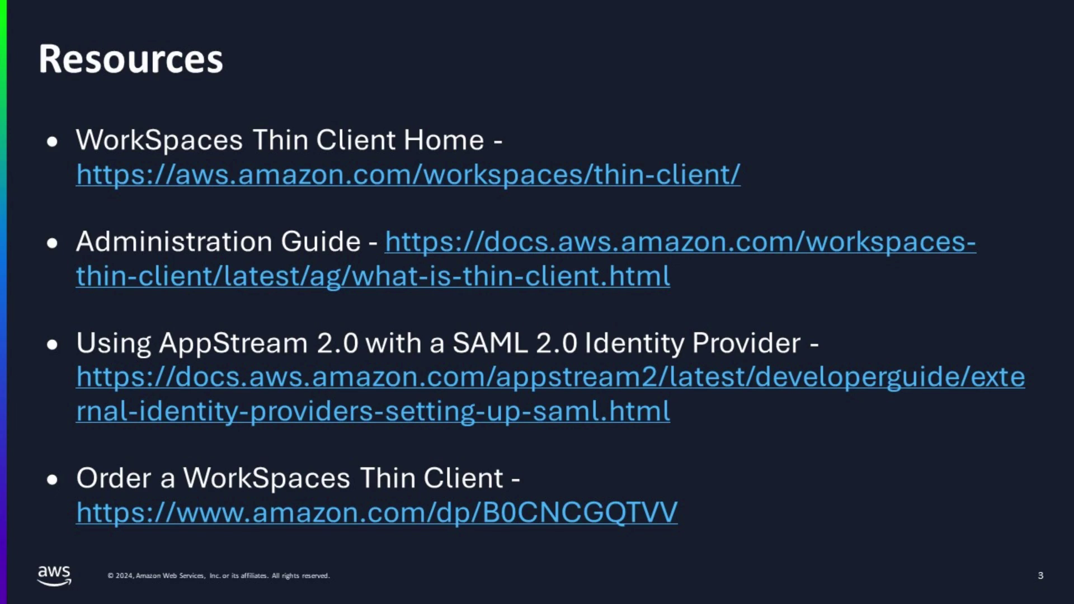
{"action": "key", "text": "Right"}
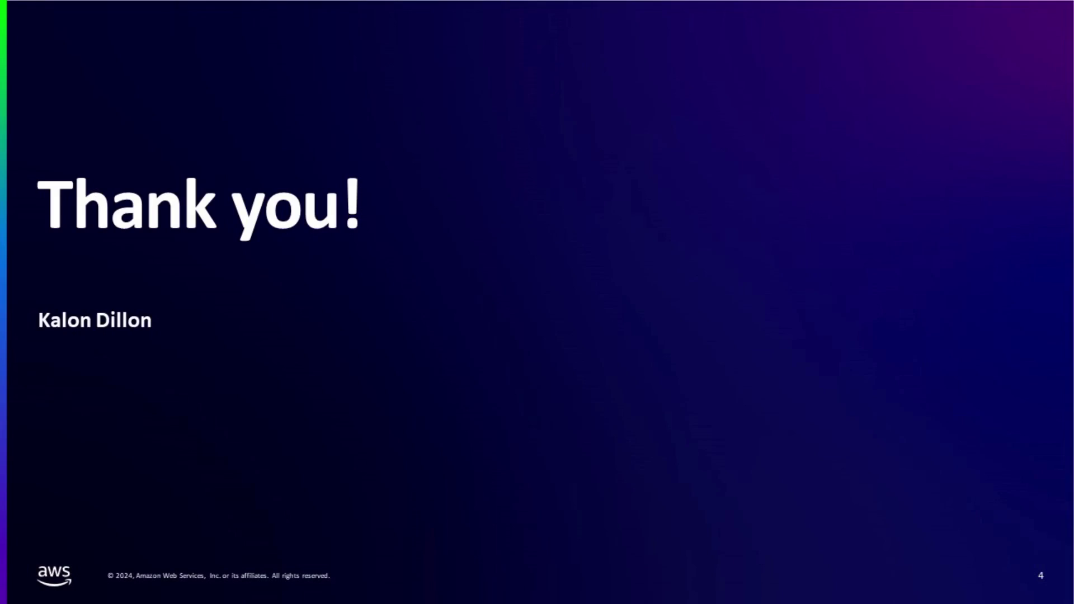